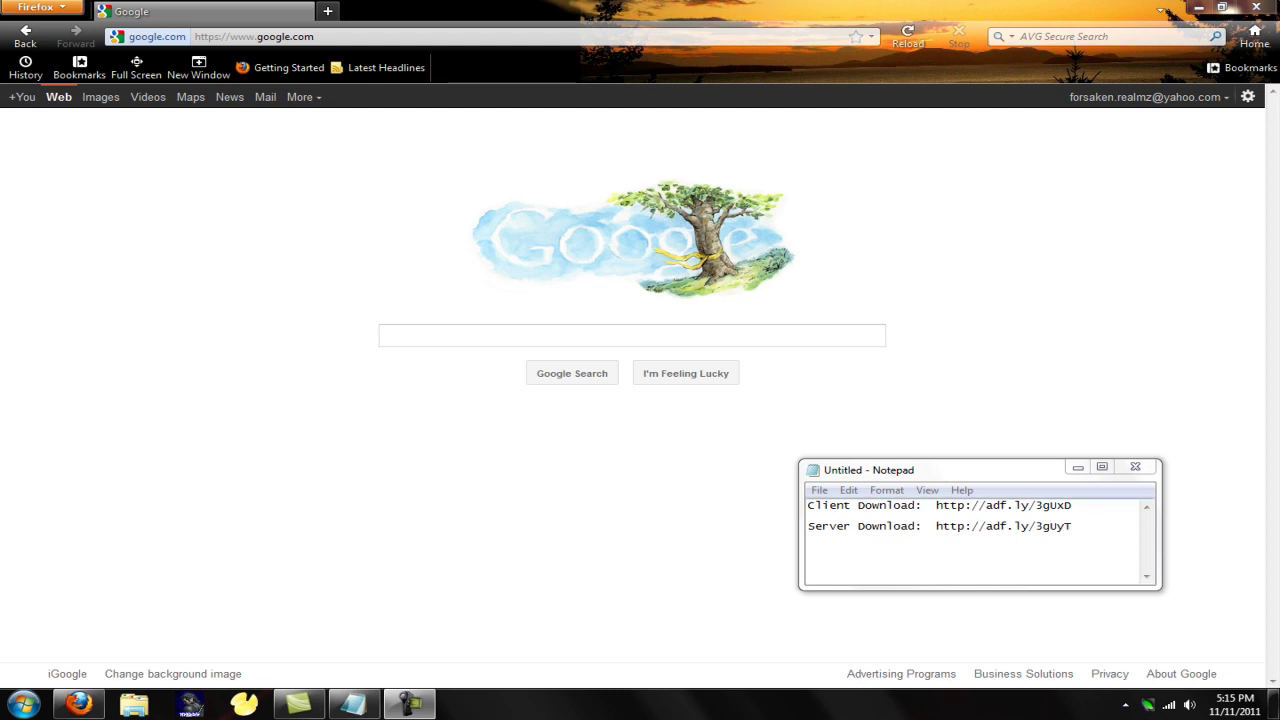
pyautogui.moveTo(1073, 506); pyautogui.dragTo(943, 506)
pyautogui.click(1073, 506)
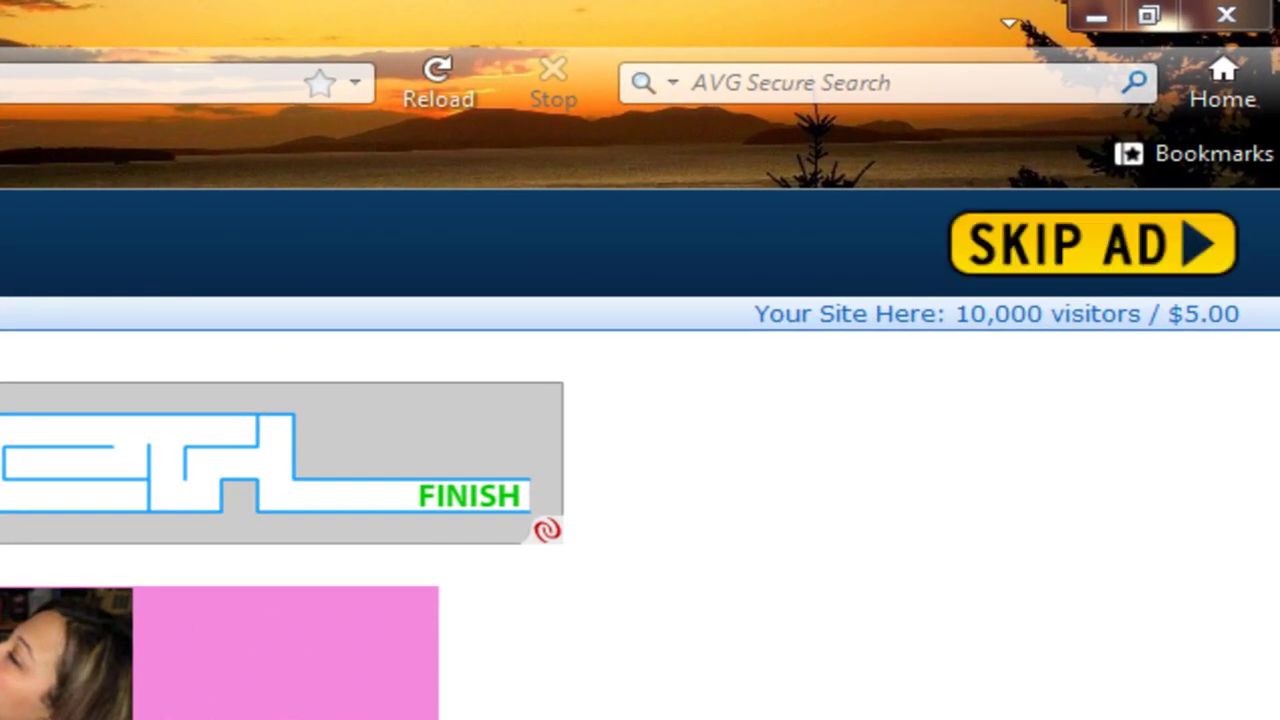
pyautogui.click(1092, 243)
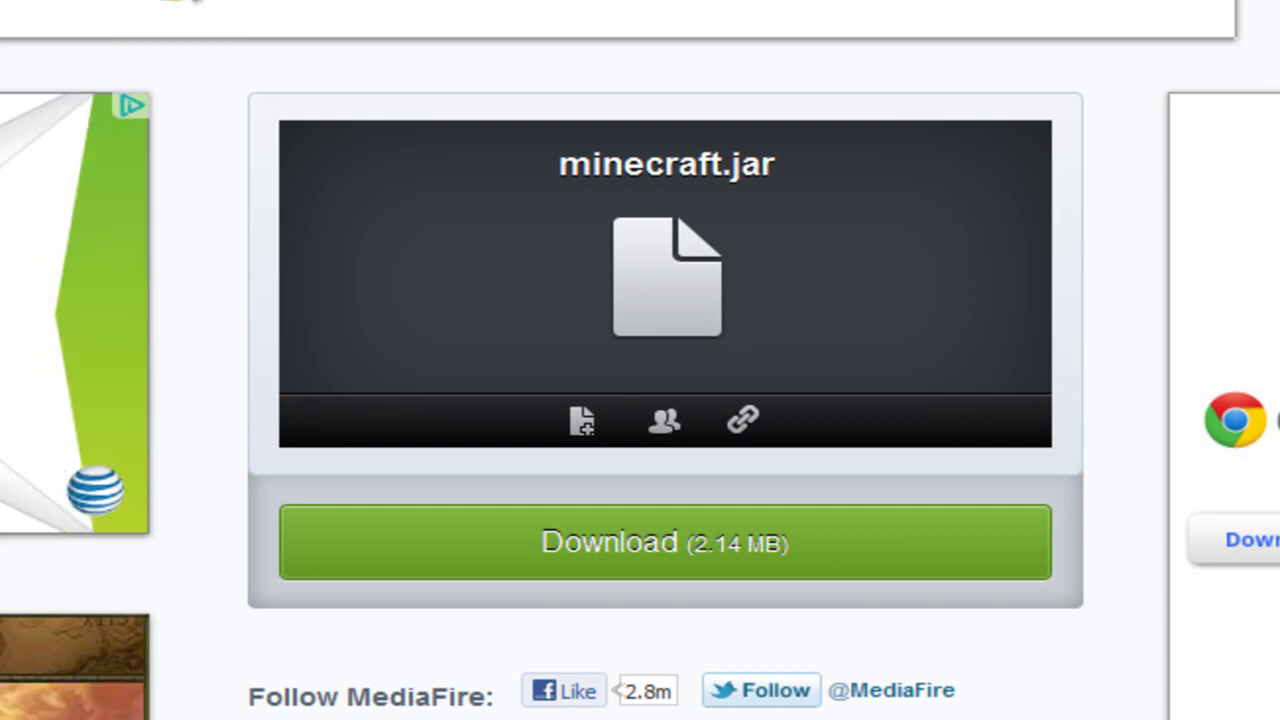
pyautogui.click(665, 542)
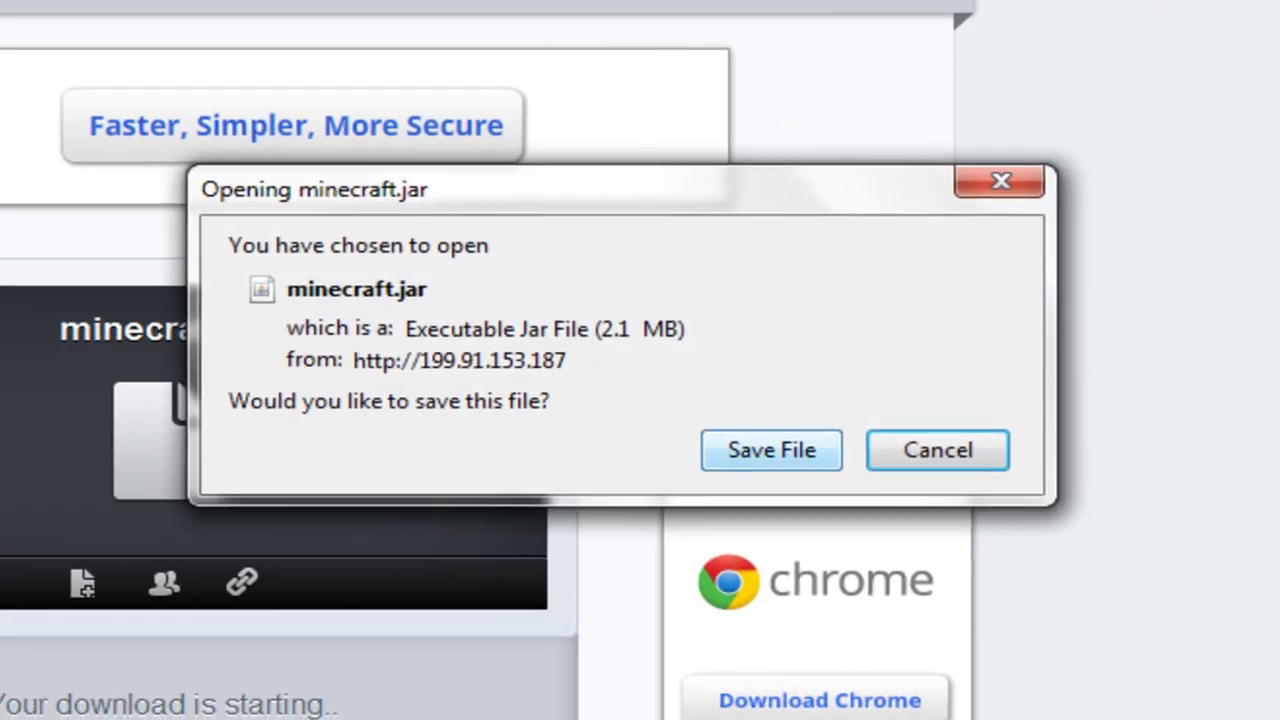
pyautogui.click(771, 450)
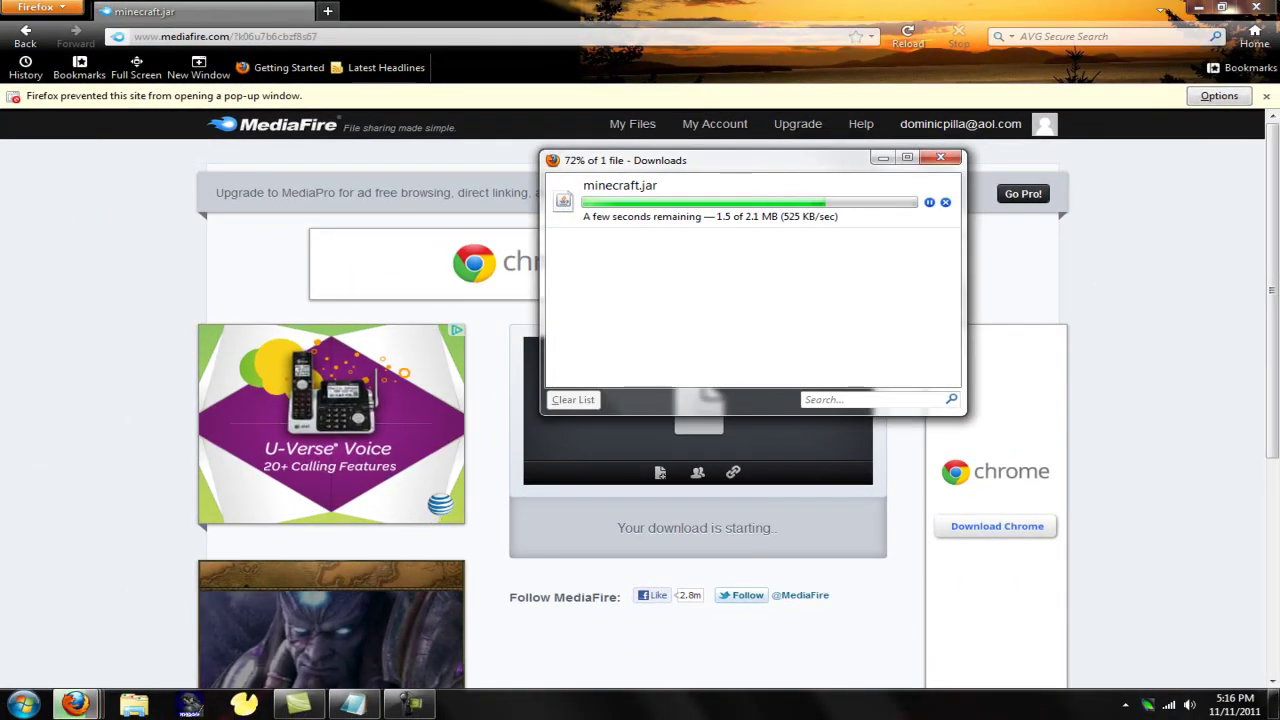
# Step: Clear the browser and Notepad windows out of the way to show the desktop
pyautogui.click(76, 704)
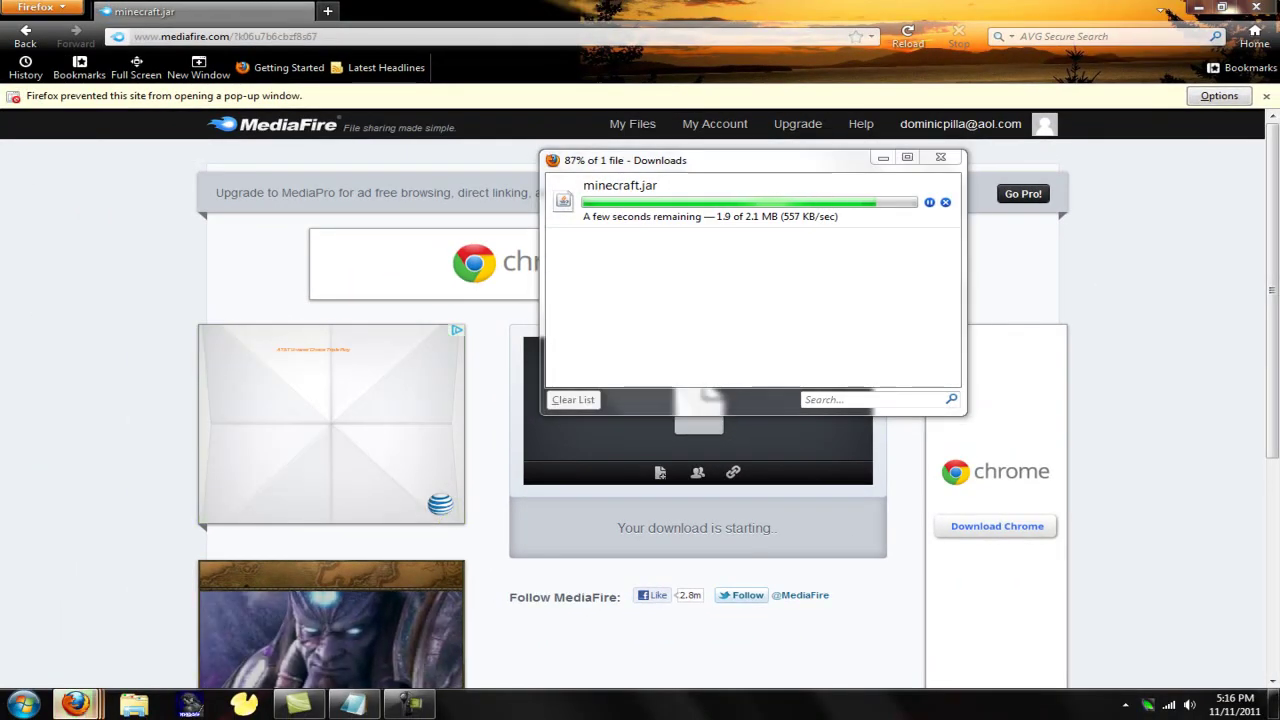
pyautogui.click(394, 560)
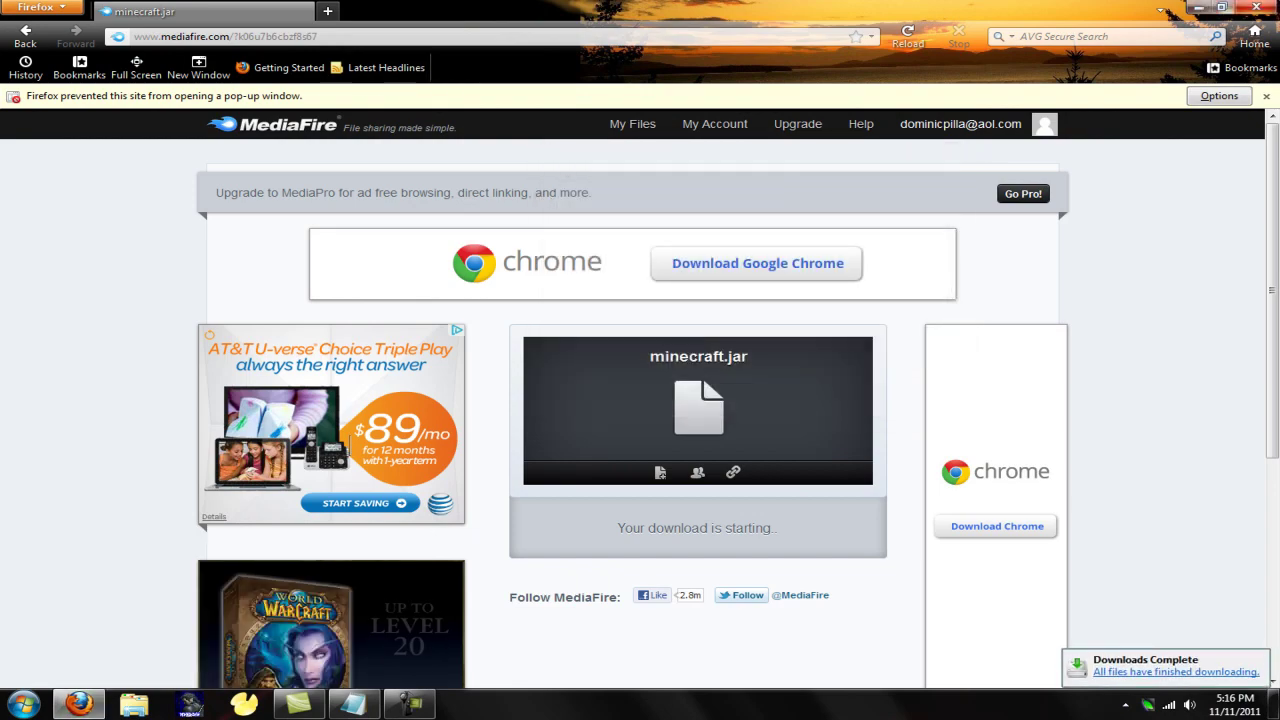
pyautogui.click(1199, 7)
pyautogui.click(833, 256)
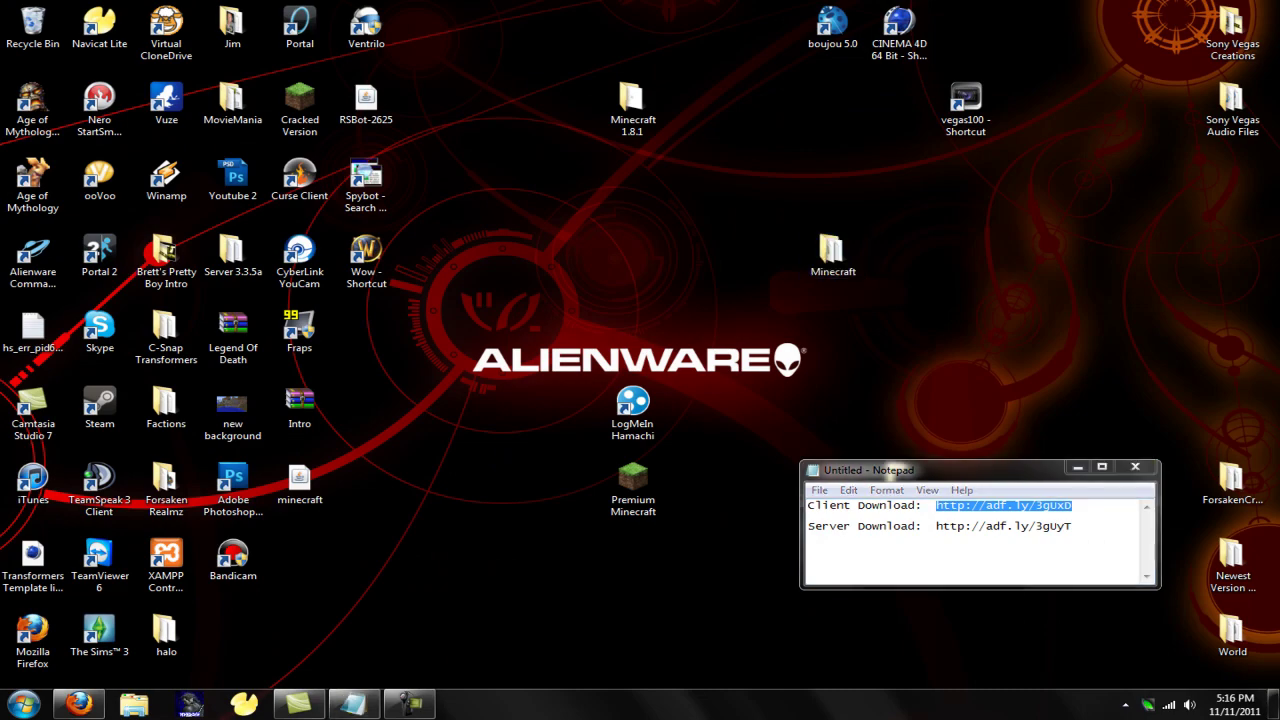
pyautogui.click(1077, 467)
pyautogui.press('super')
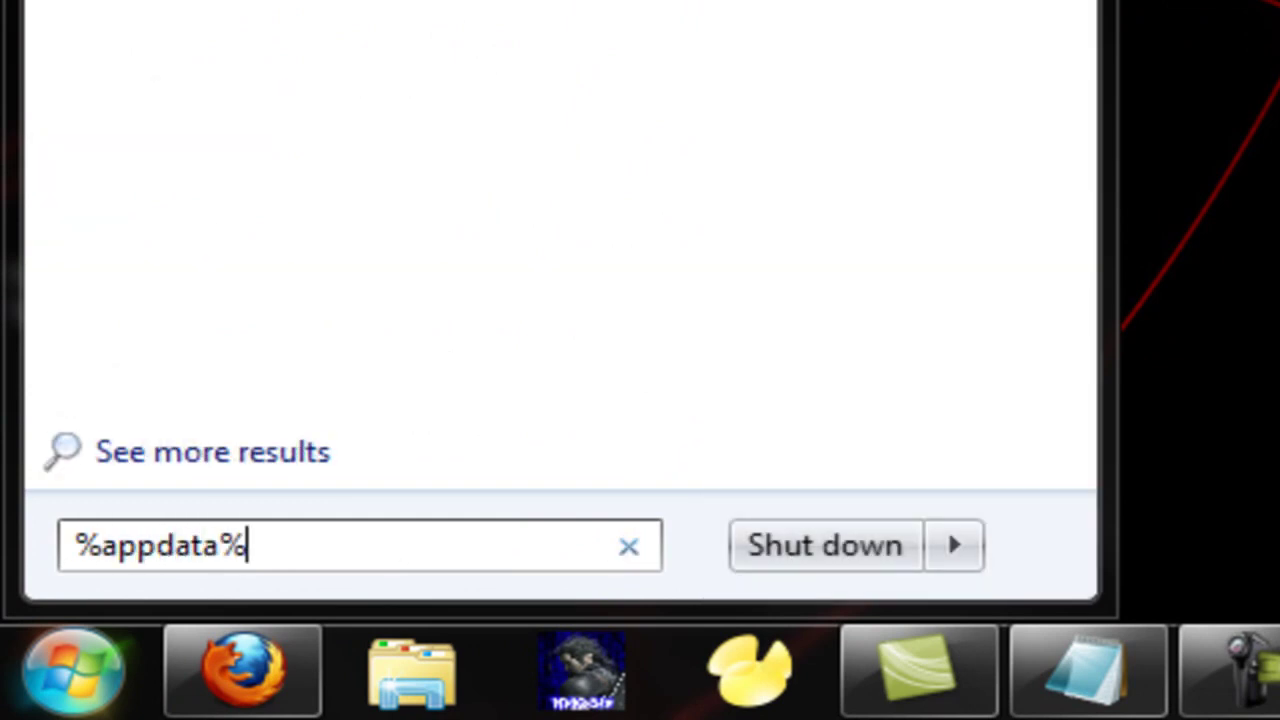
pyautogui.press('BackSpace')
pyautogui.press('BackSpace')
pyautogui.press('BackSpace')
pyautogui.press('BackSpace')
pyautogui.press('BackSpace')
pyautogui.press('BackSpace')
pyautogui.press('BackSpace')
pyautogui.press('BackSpace')
pyautogui.press('BackSpace')
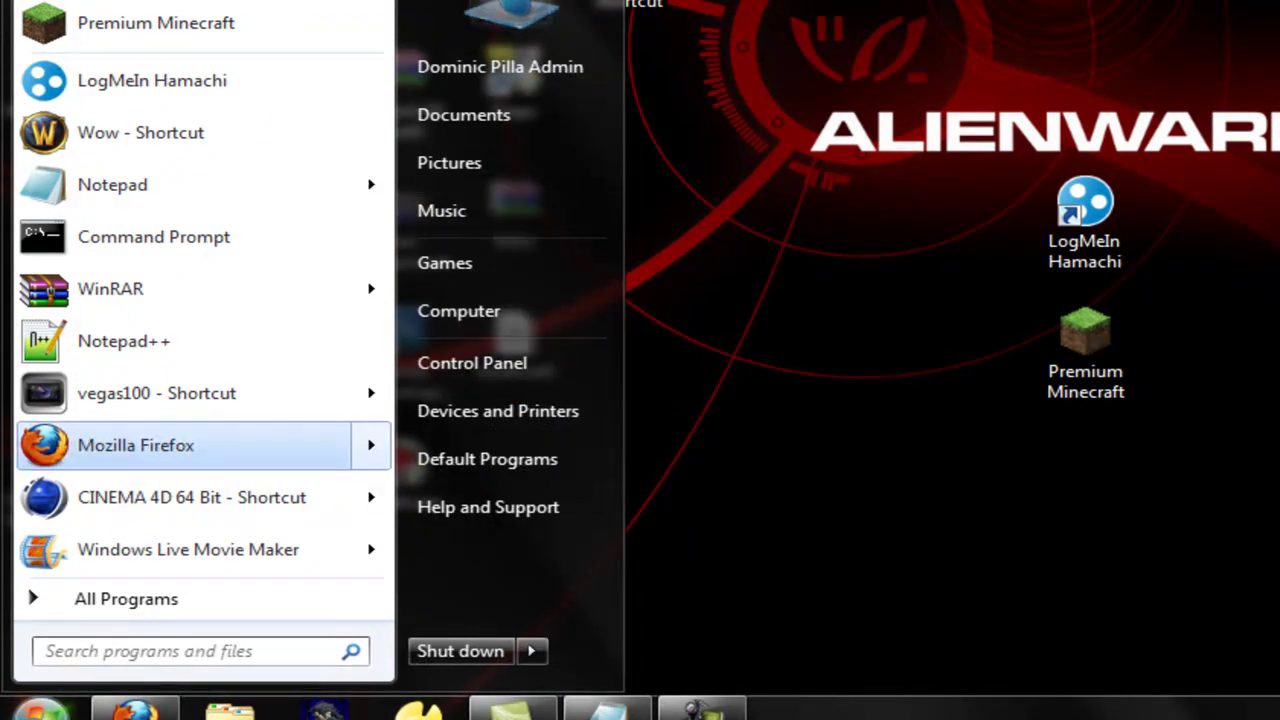
# Step: Find and launch the Run dialog, and use it to open the %appdata% folder
pyautogui.write('run')
pyautogui.press('Down')
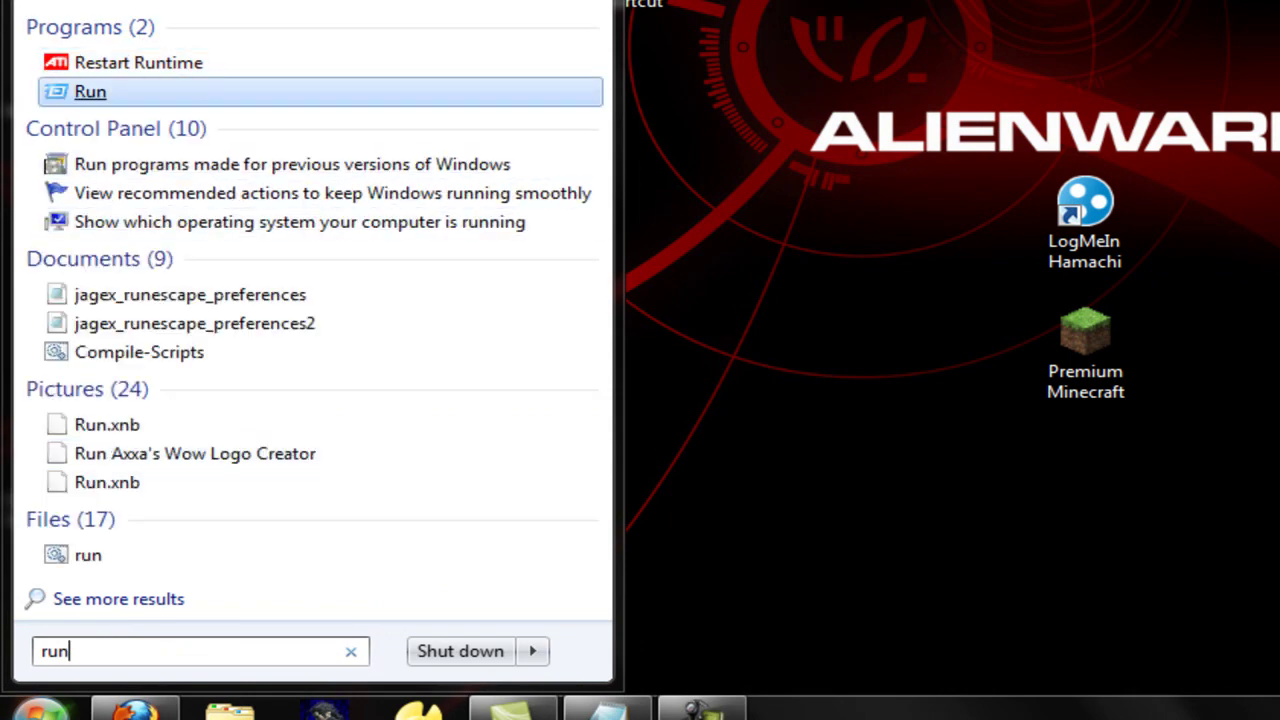
pyautogui.press('Return')
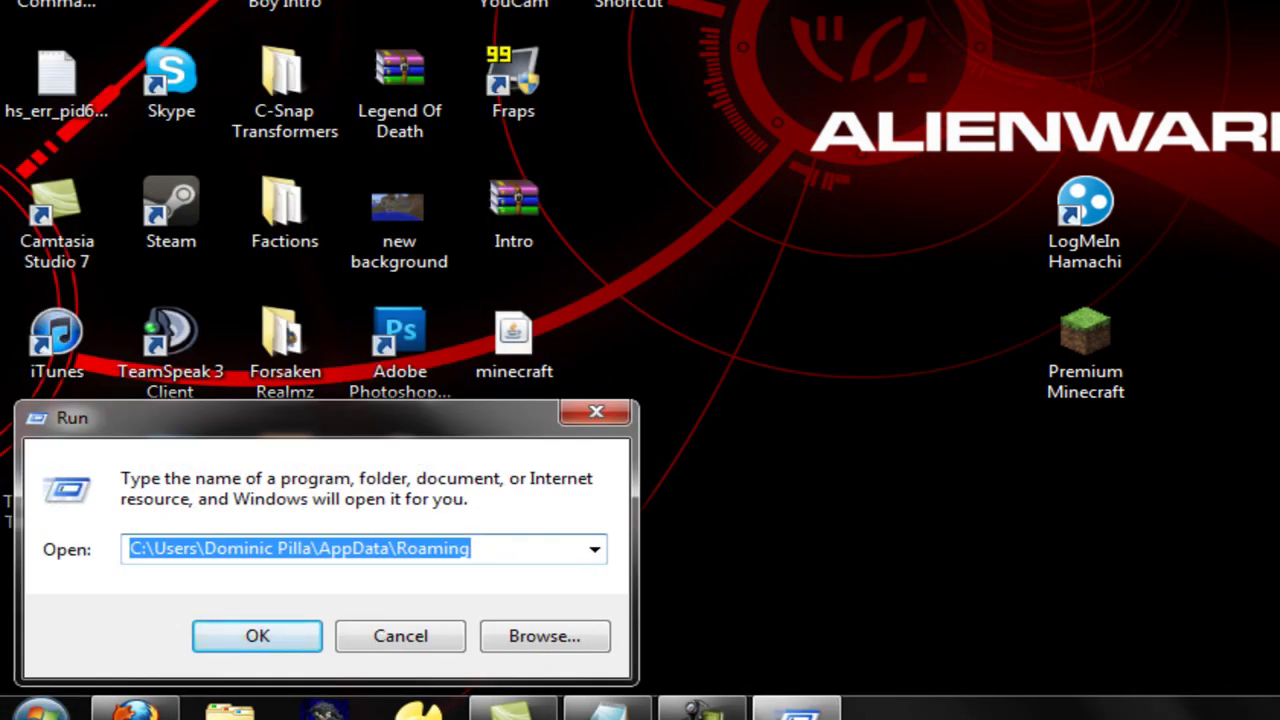
pyautogui.write('%appdata%')
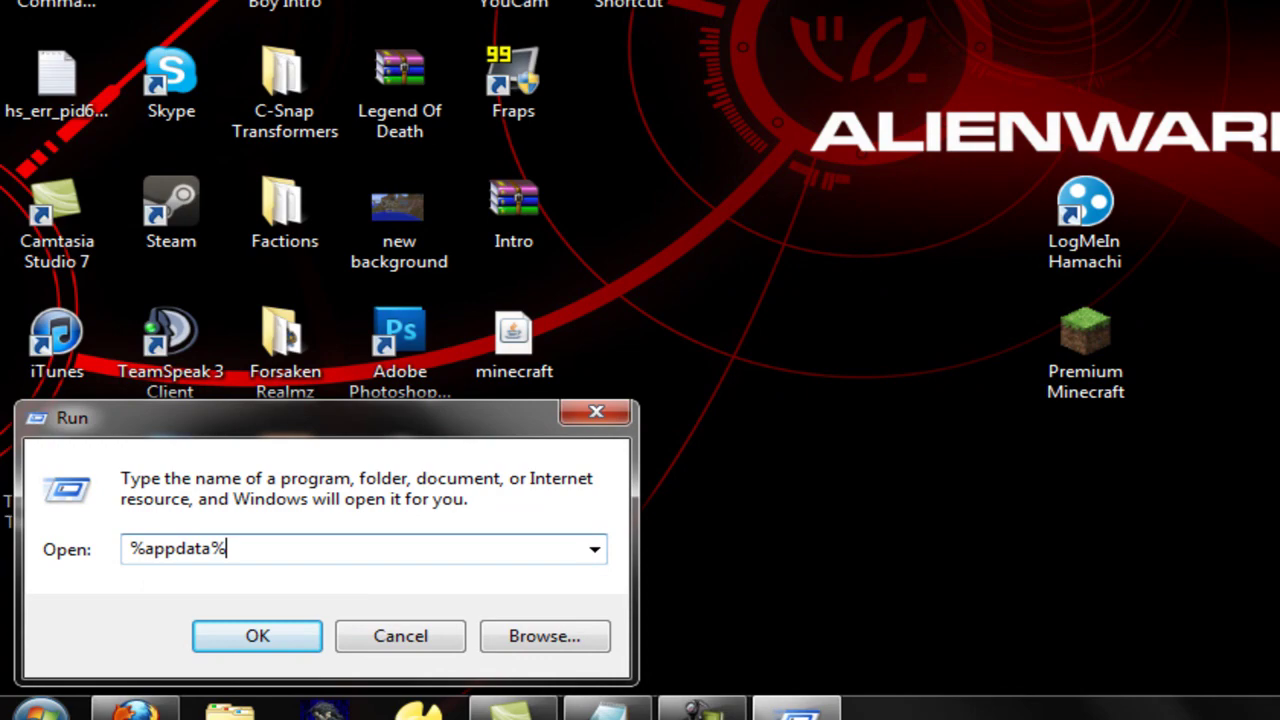
pyautogui.press('Return')
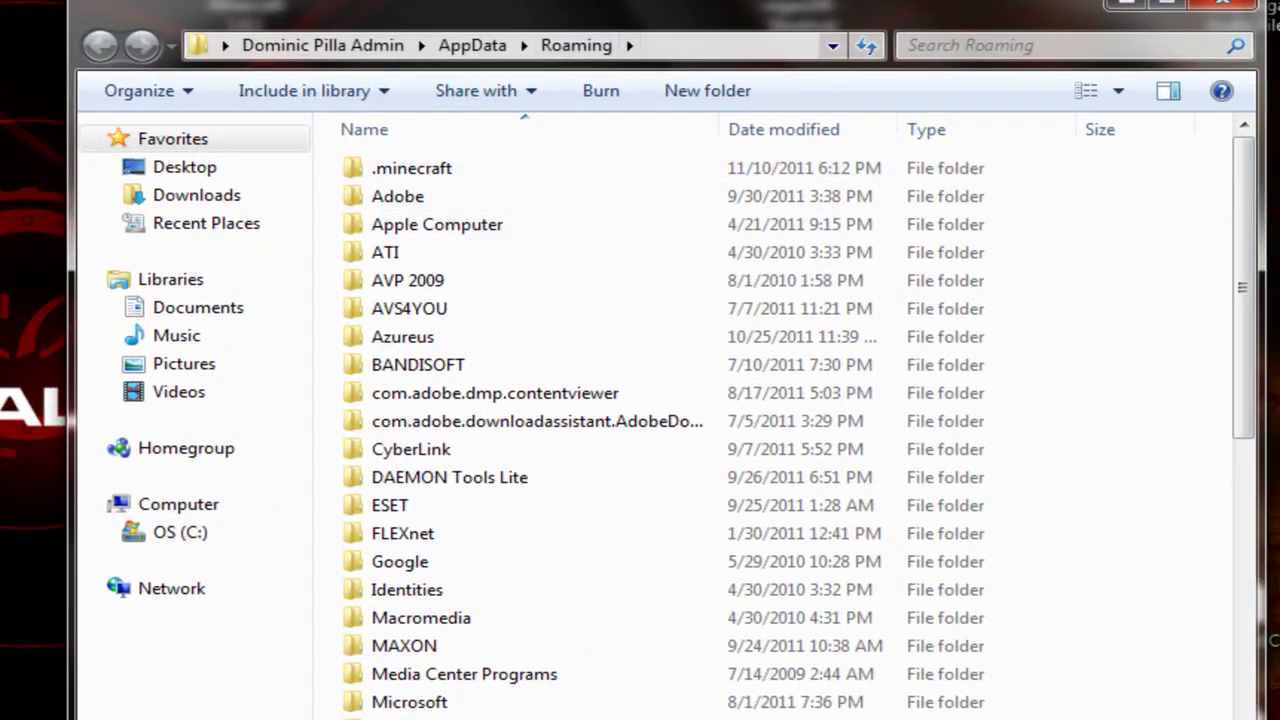
# Step: Move minecraft.jar from the desktop into the .minecraft\bin folder, replacing the existing file, and close the folder
pyautogui.doubleClick(412, 168)
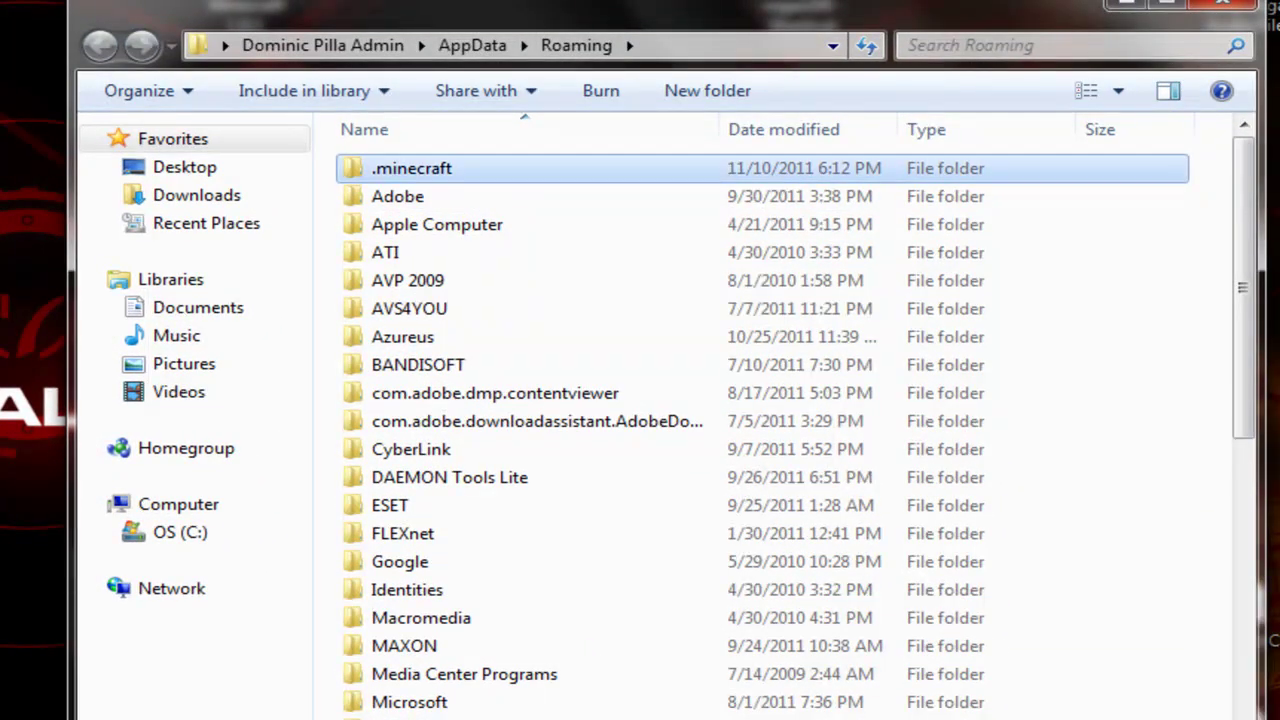
pyautogui.doubleClick(412, 168)
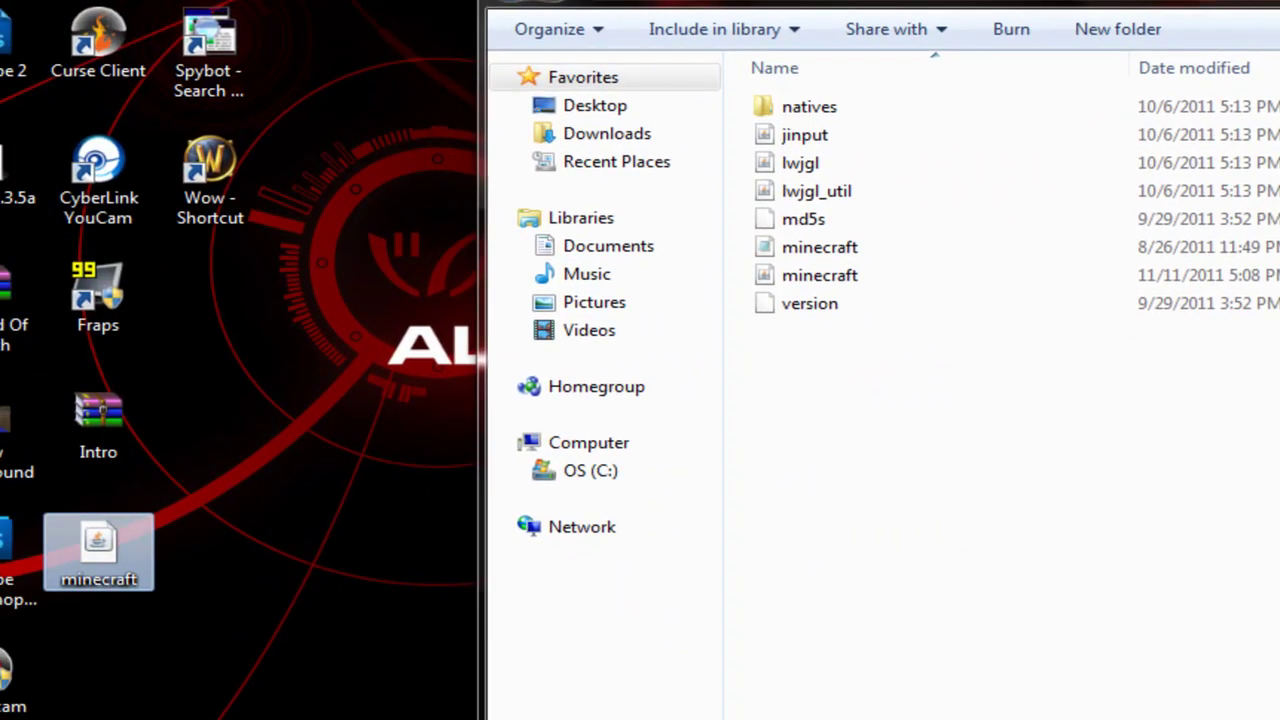
pyautogui.moveTo(54, 555); pyautogui.dragTo(1036, 520)
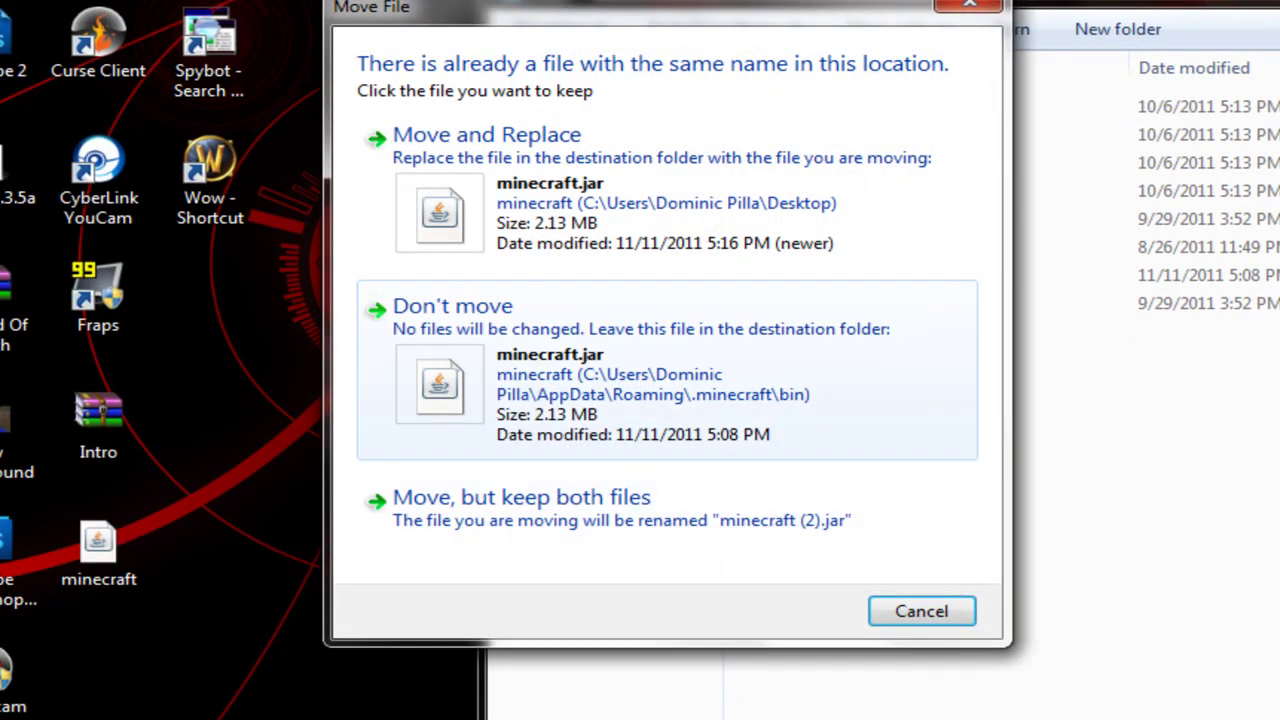
pyautogui.click(668, 187)
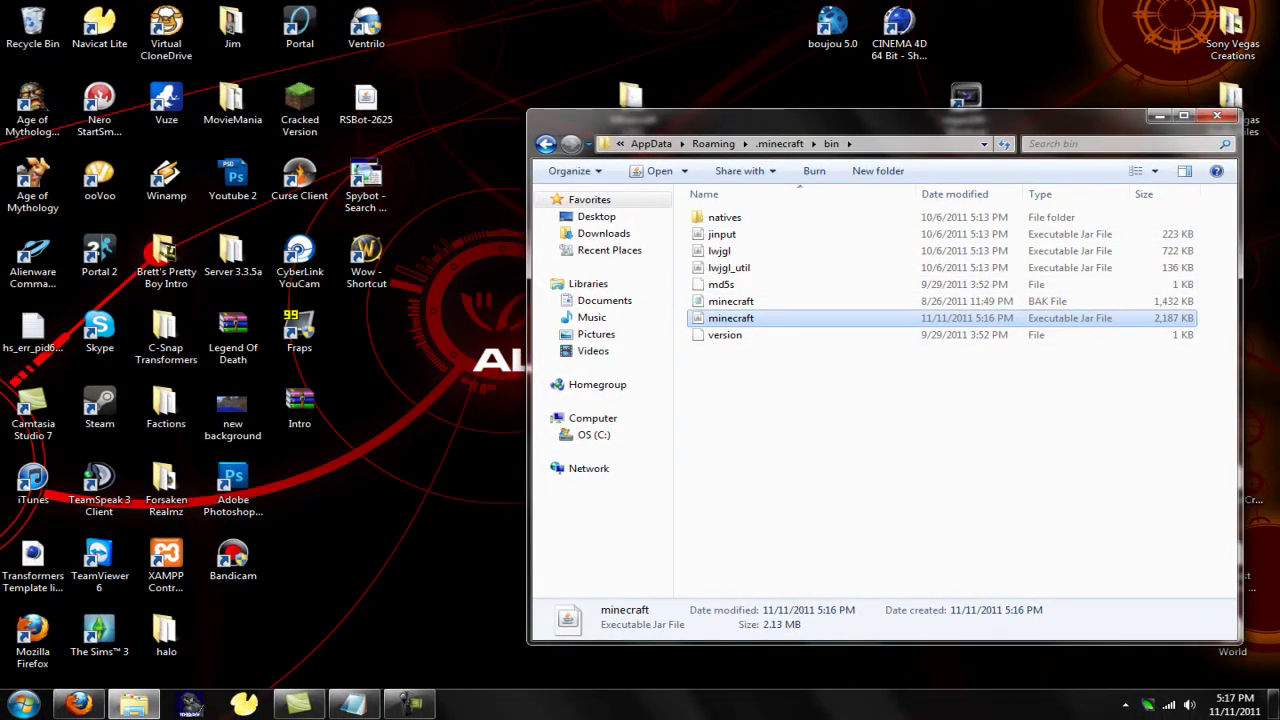
pyautogui.click(1217, 116)
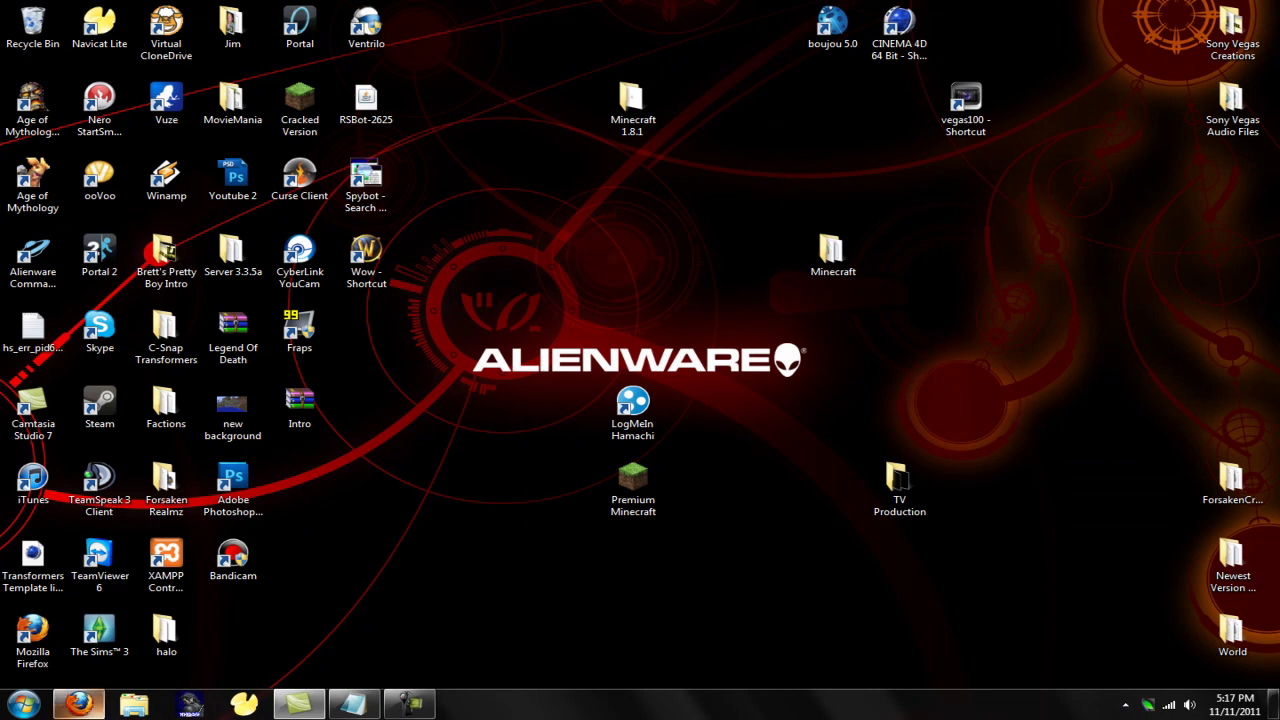
pyautogui.moveTo(80, 705)
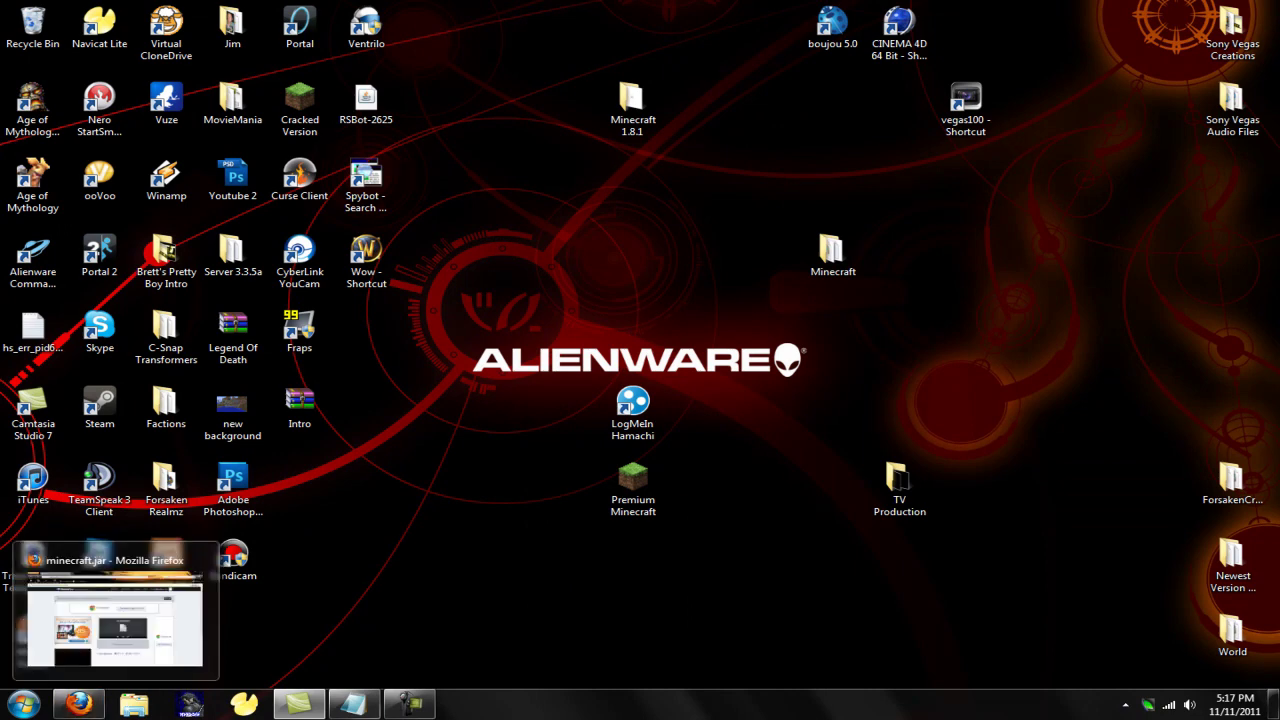
pyautogui.click(352, 705)
pyautogui.moveTo(1073, 526); pyautogui.dragTo(922, 526)
pyautogui.hotkey('ctrl', 'c')
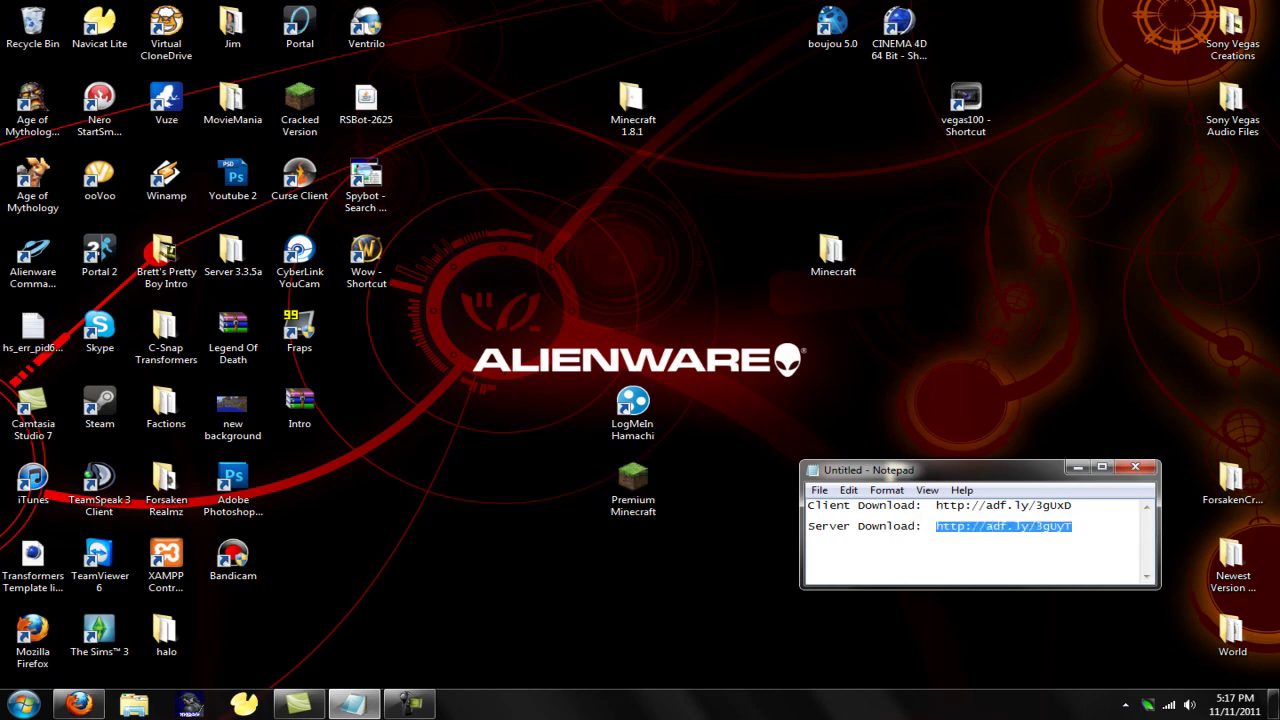
pyautogui.click(79, 704)
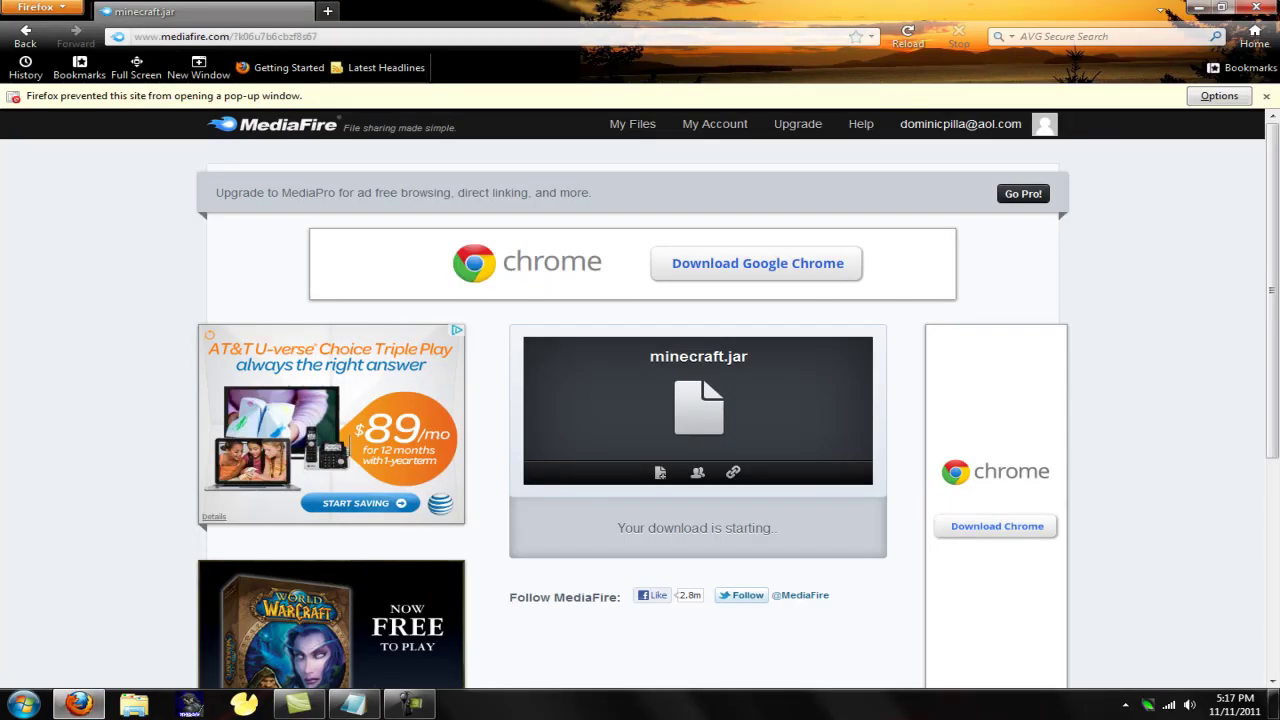
pyautogui.click(330, 37)
pyautogui.hotkey('ctrl', 'v')
pyautogui.press('Return')
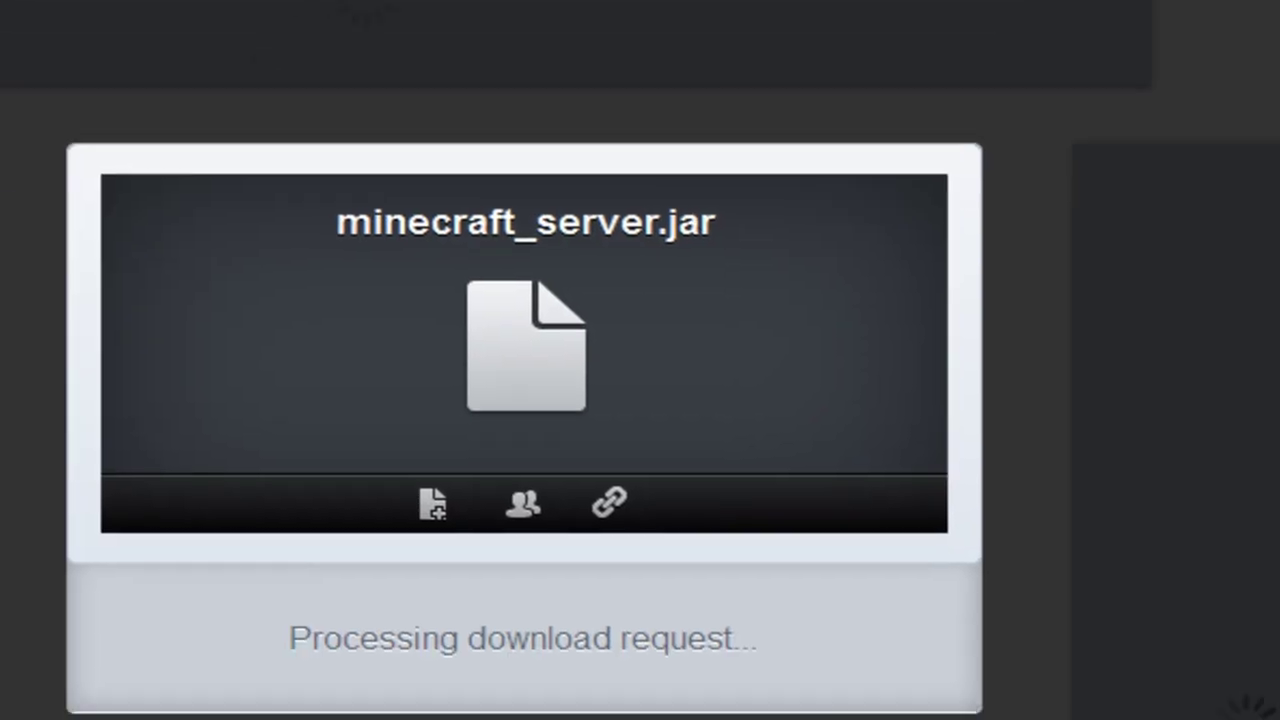
# Step: Download and save minecraft_server.jar, clear the download list, and return to the desktop
pyautogui.click(523, 637)
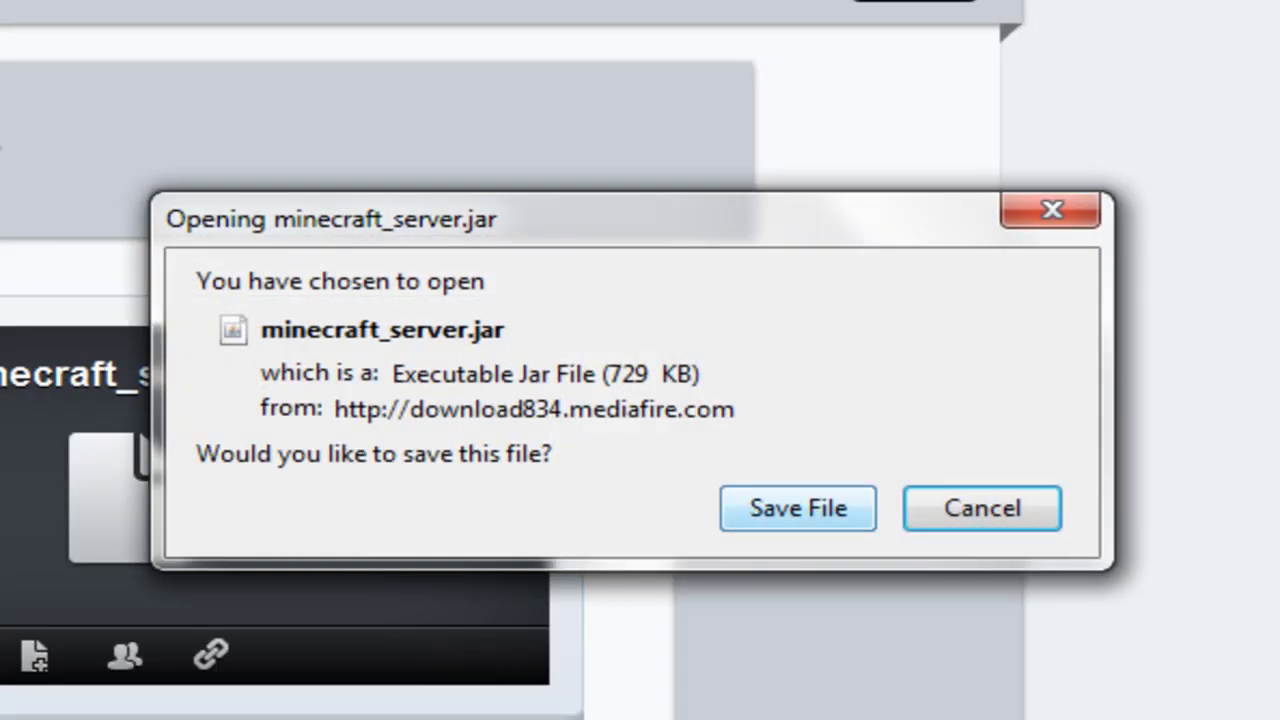
pyautogui.click(798, 508)
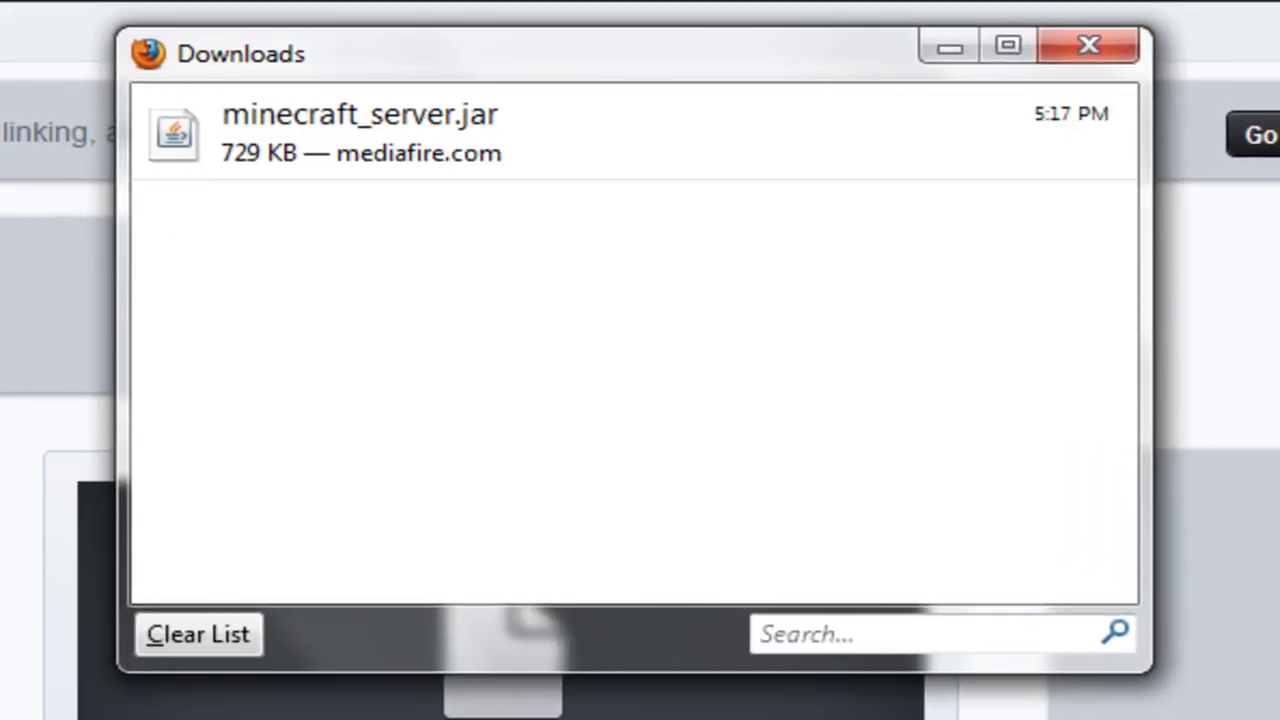
pyautogui.click(199, 635)
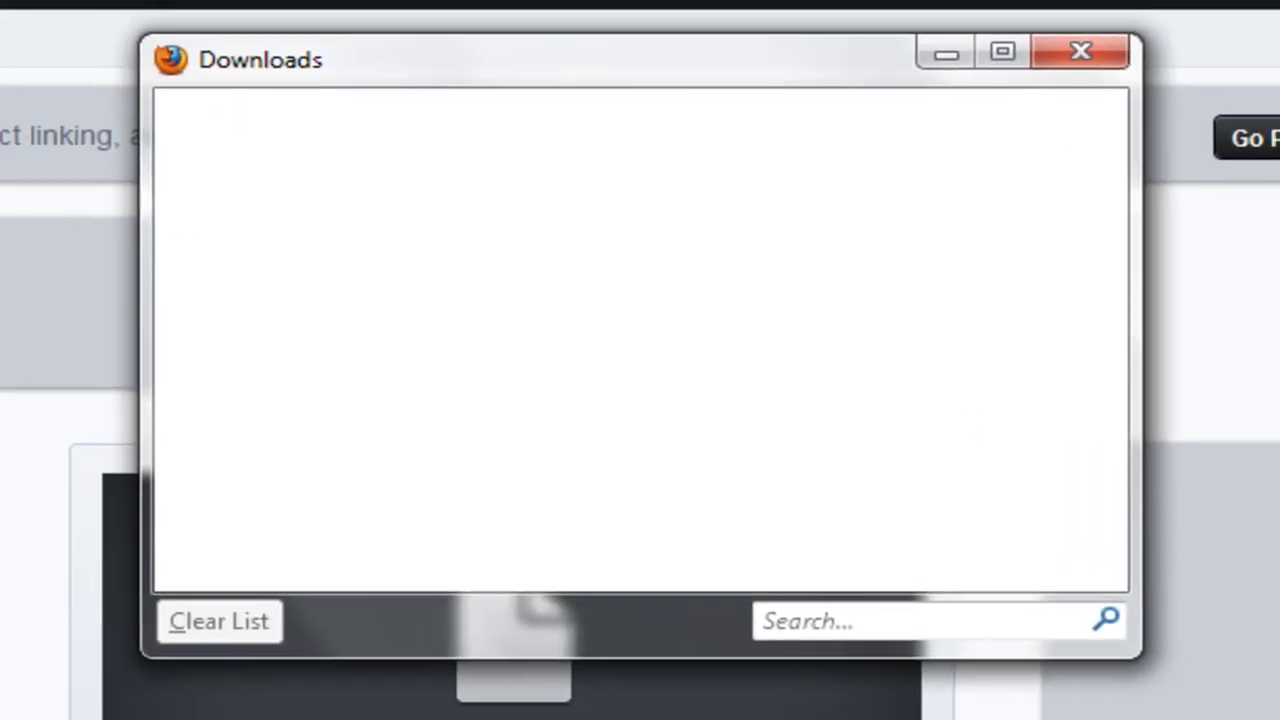
pyautogui.click(1088, 45)
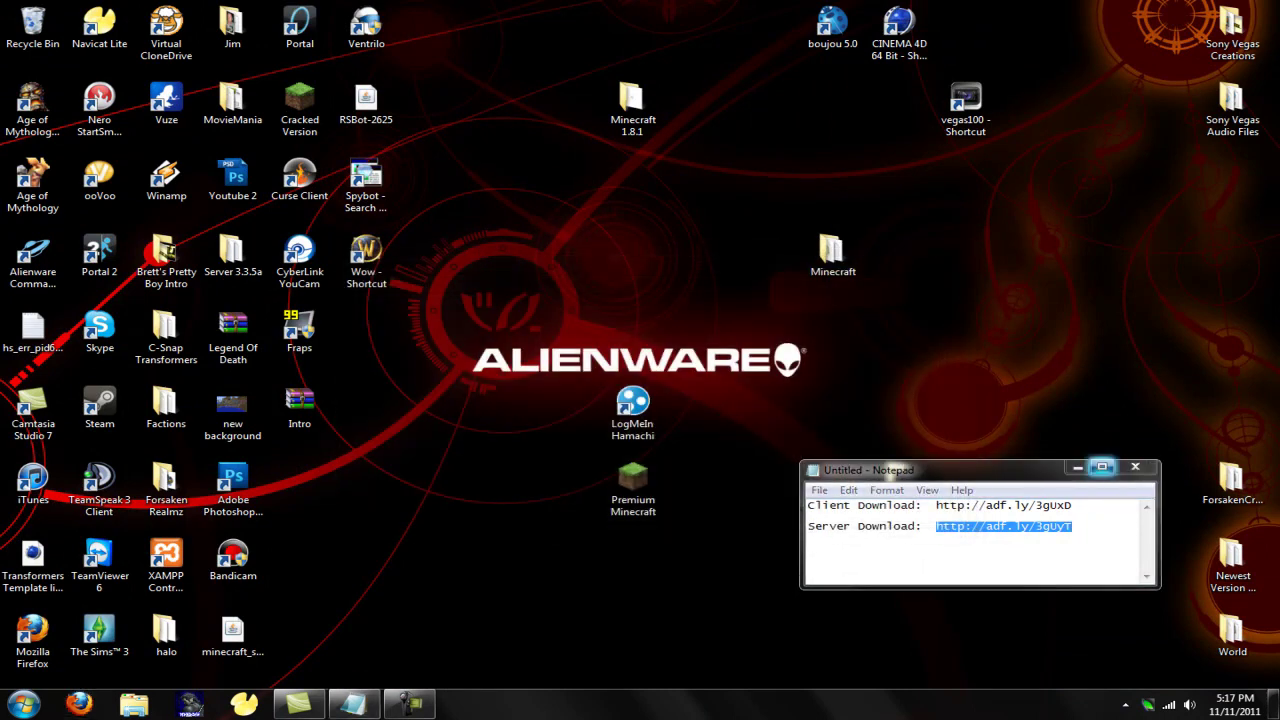
pyautogui.click(1078, 467)
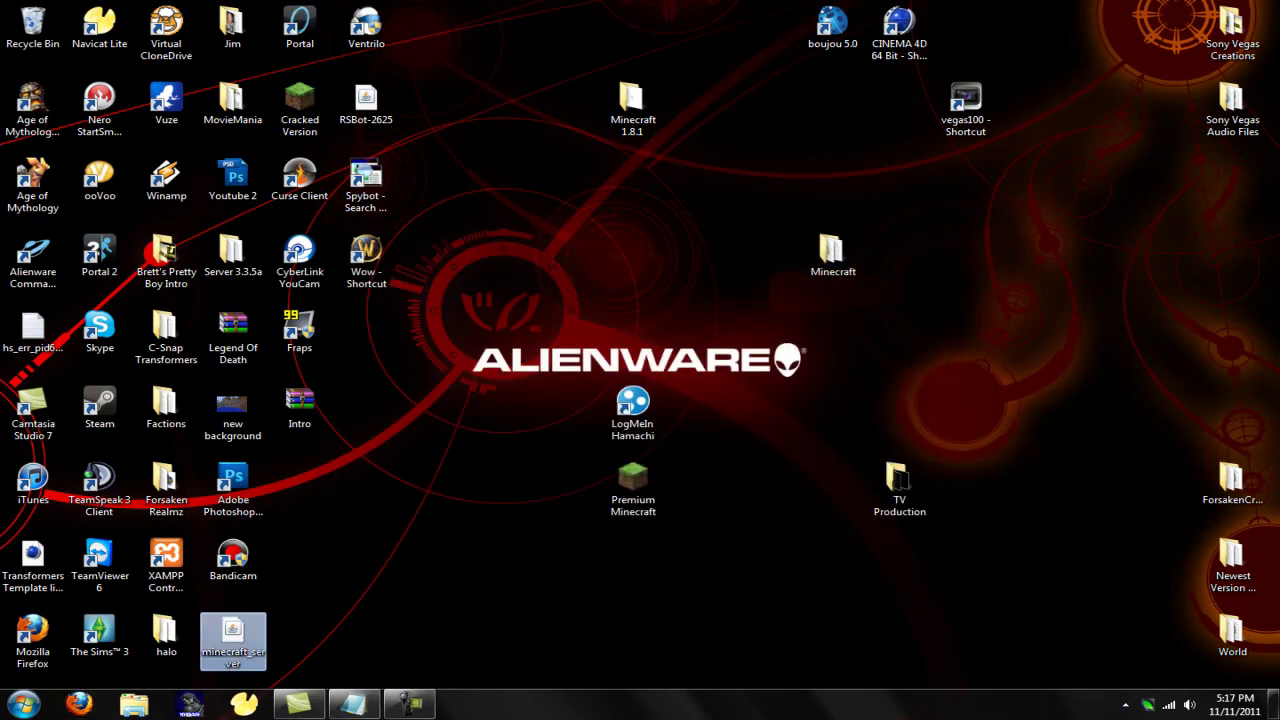
# Step: Place the minecraft_server file beside the Minecraft folder on the desktop and check that folder's contents
pyautogui.moveTo(233, 632); pyautogui.dragTo(644, 274)
pyautogui.click(705, 285)
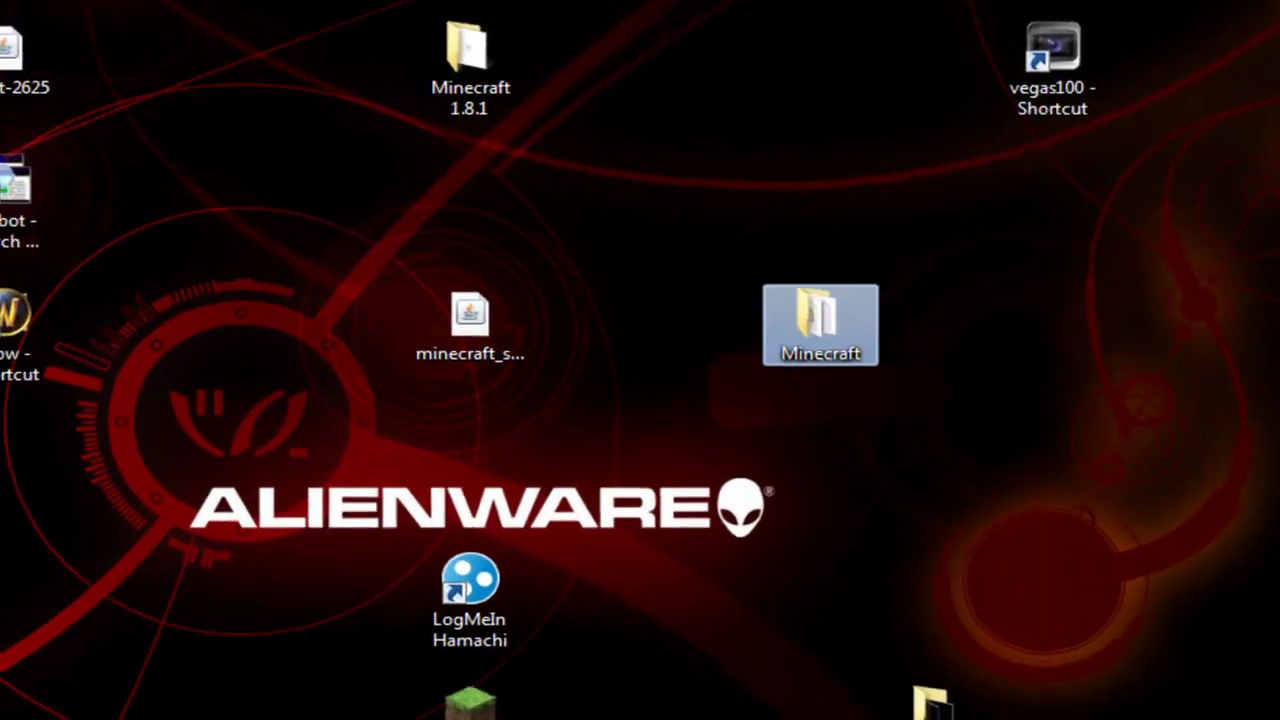
pyautogui.doubleClick(830, 265)
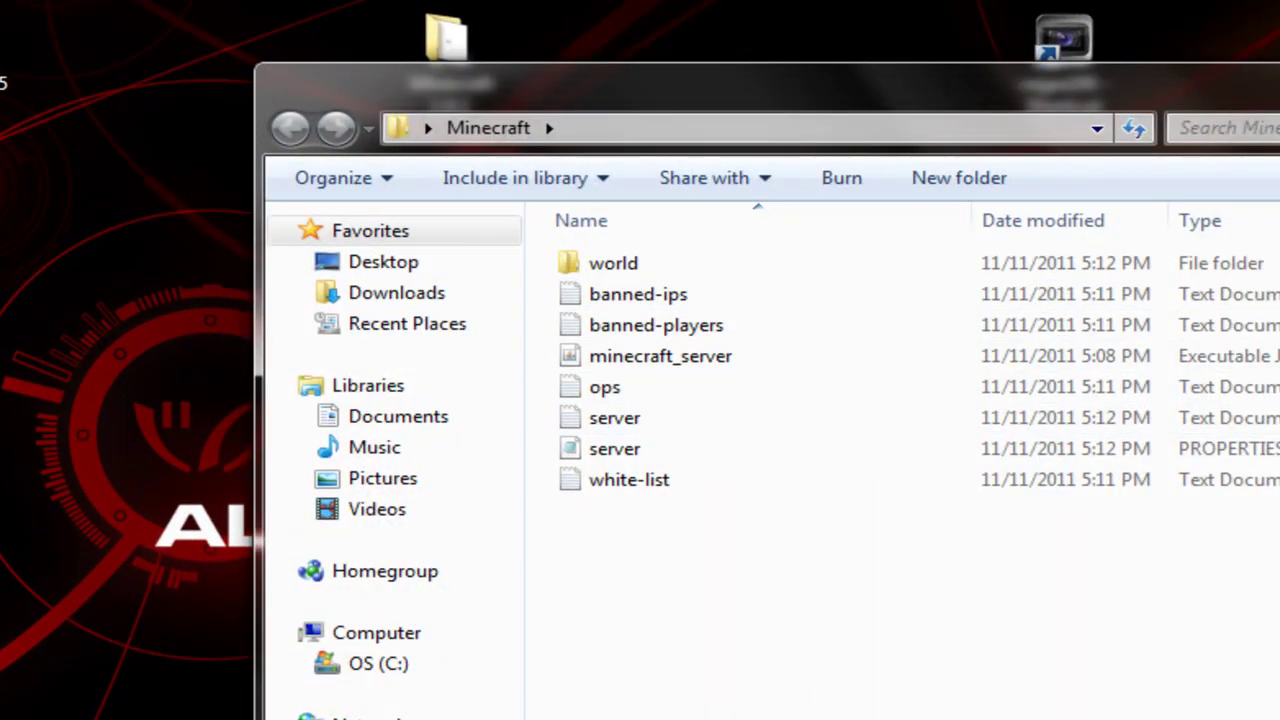
pyautogui.hotkey('alt', 'F4')
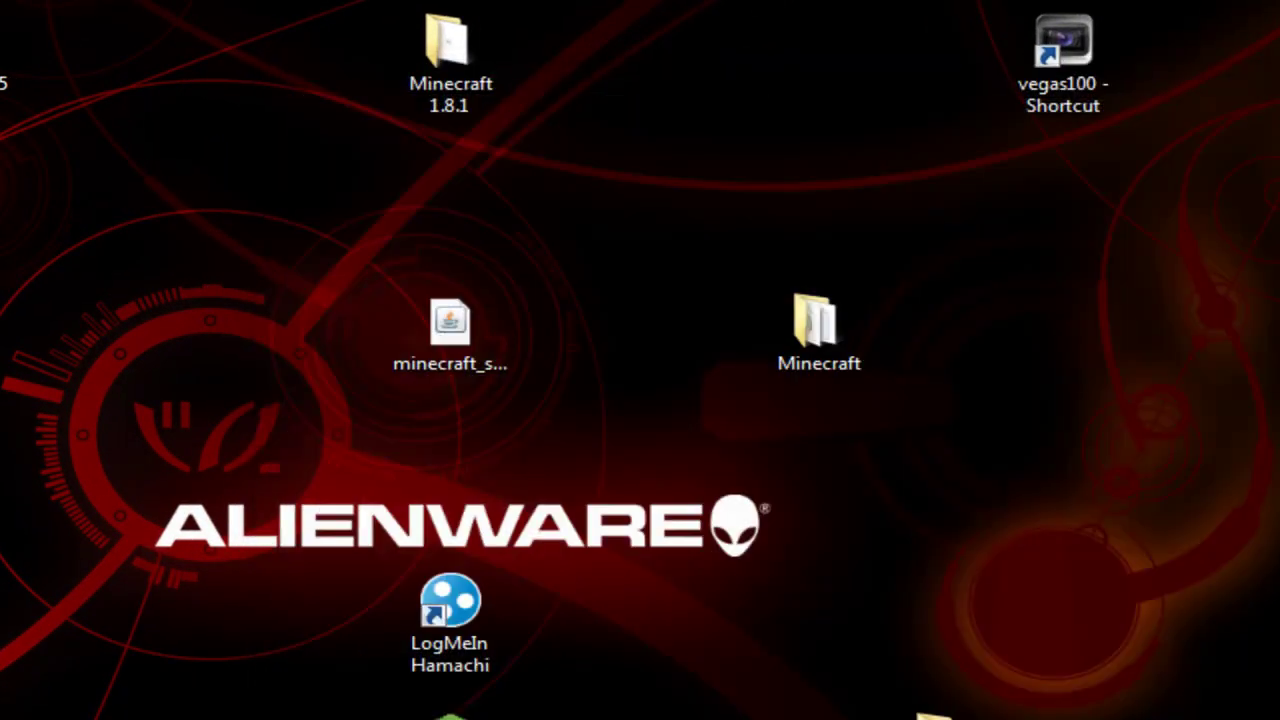
pyautogui.click(450, 335)
pyautogui.click(580, 335)
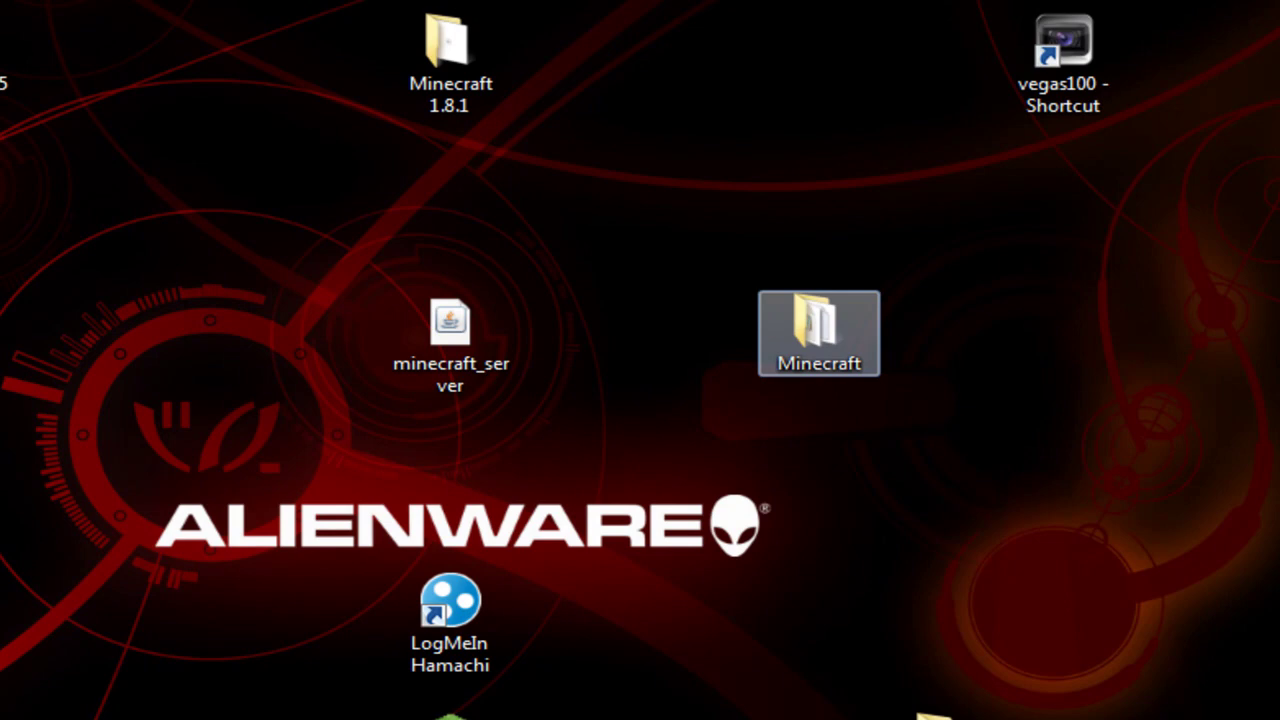
# Step: Open the Minecraft folder on the desktop and launch its minecraft_server file
pyautogui.doubleClick(819, 332)
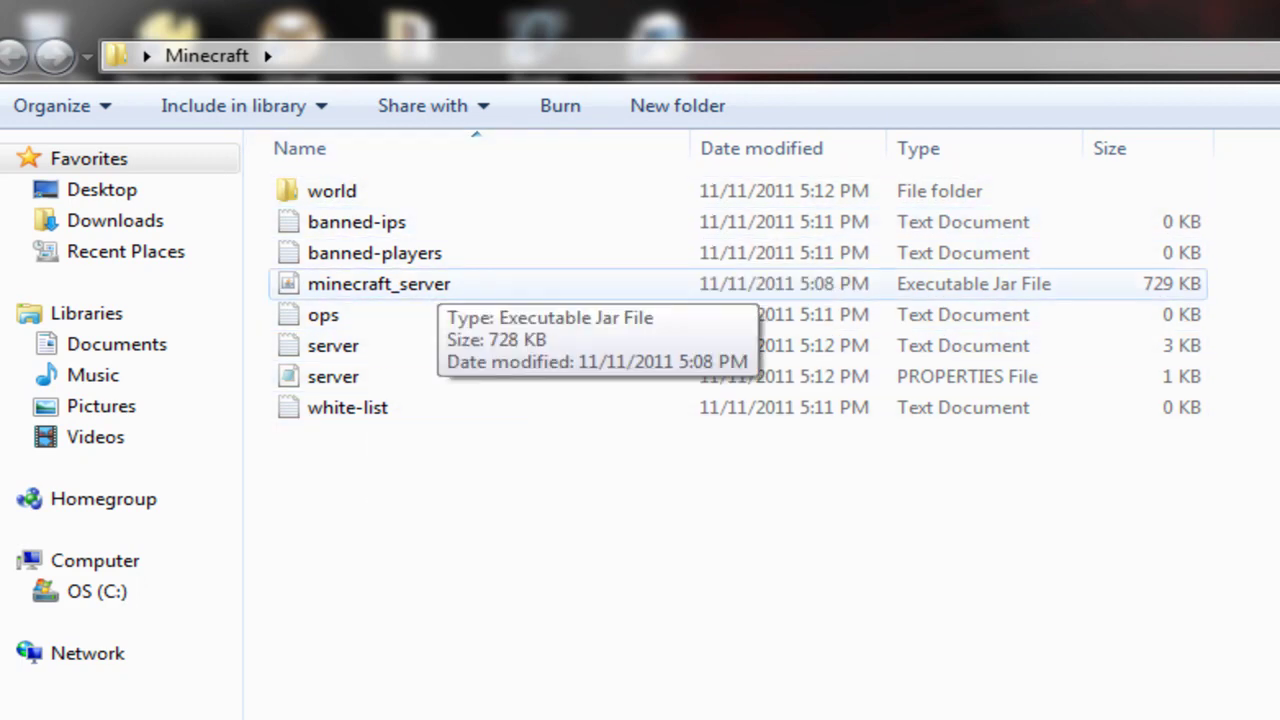
pyautogui.doubleClick(437, 284)
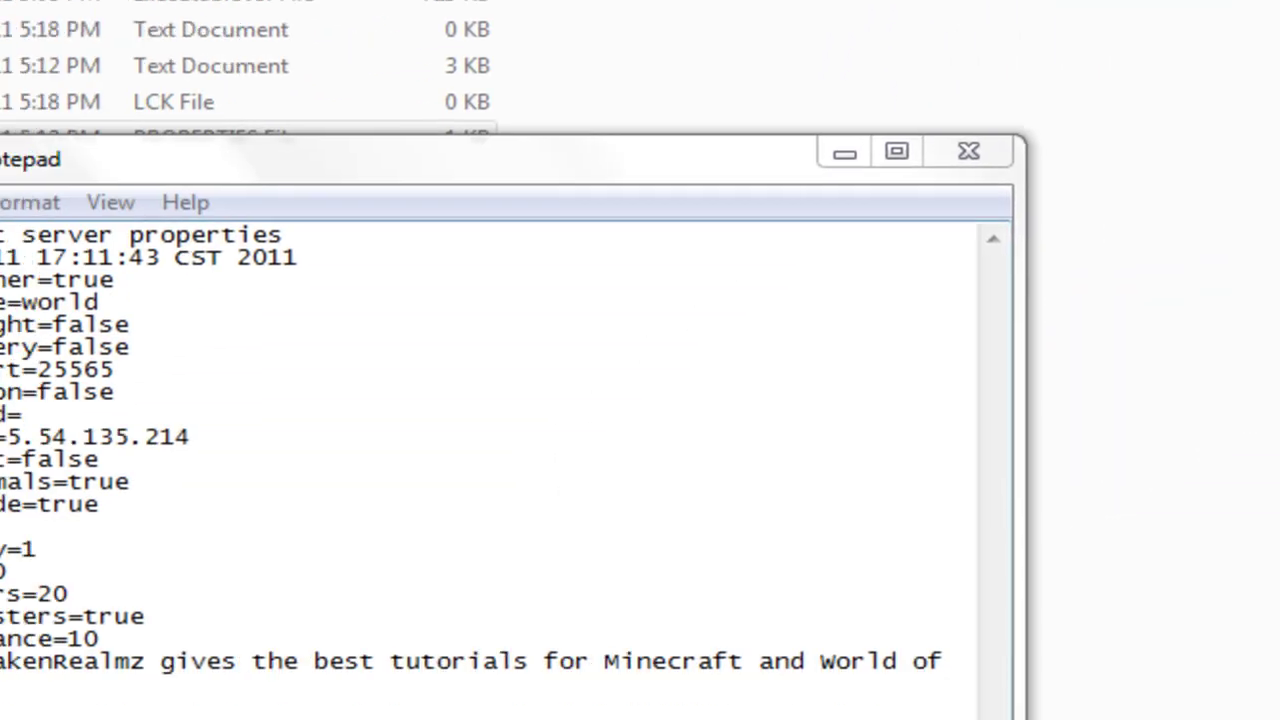
# Step: Put the cursor at the end of the server-ip line in the server properties and minimize the Minecraft server window
pyautogui.click(101, 459)
pyautogui.click(192, 437)
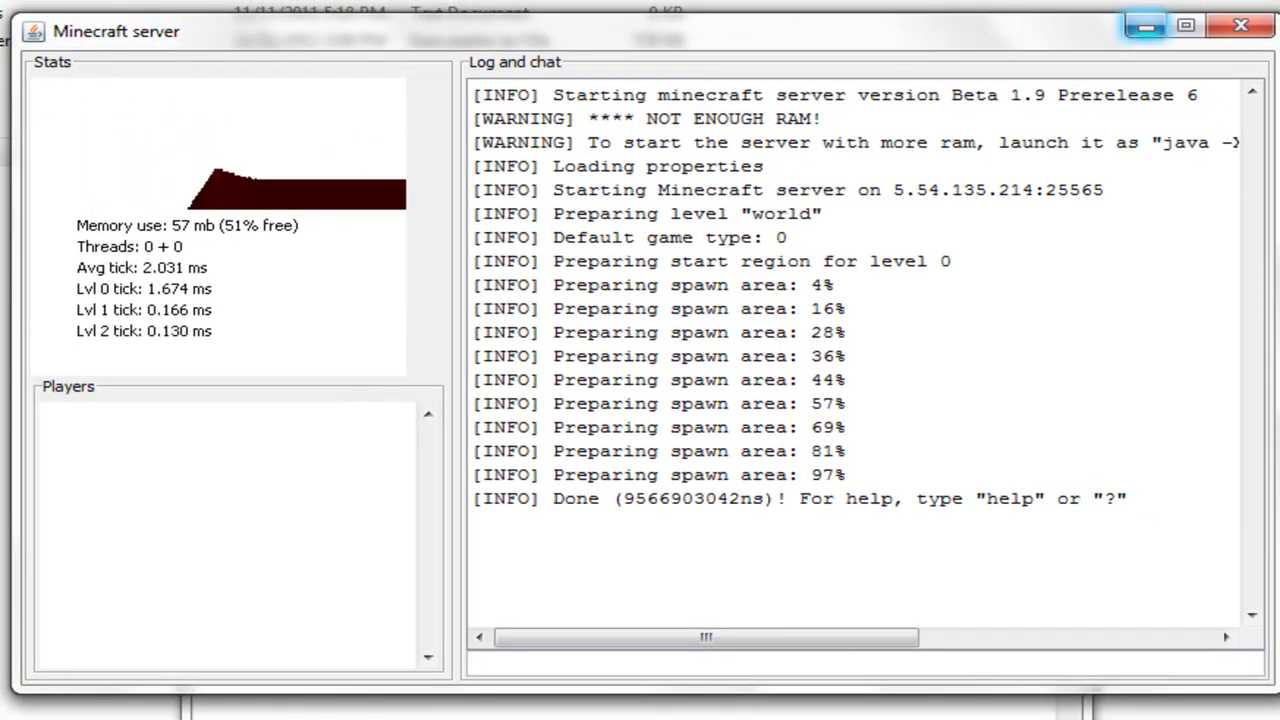
pyautogui.click(1145, 27)
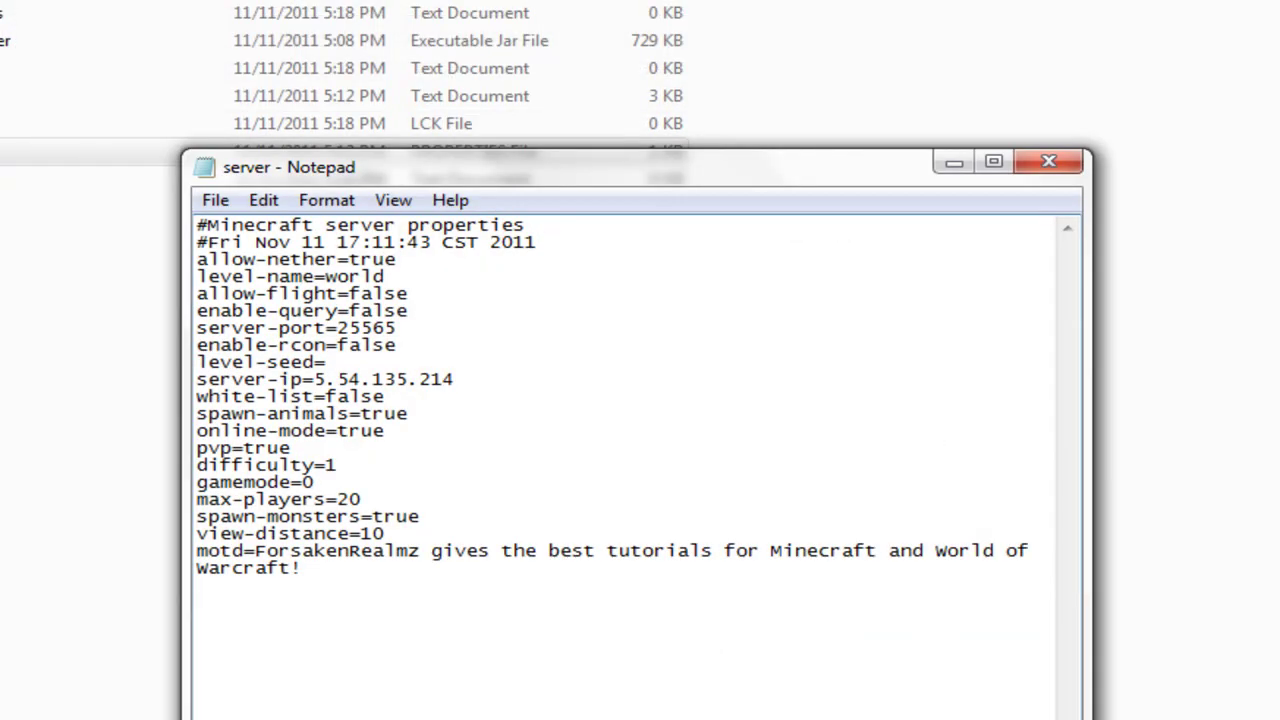
# Step: Put the cursor at the end of the difficulty line, close the server properties file, and close the folder window
pyautogui.click(339, 466)
pyautogui.click(1048, 161)
pyautogui.click(1228, 15)
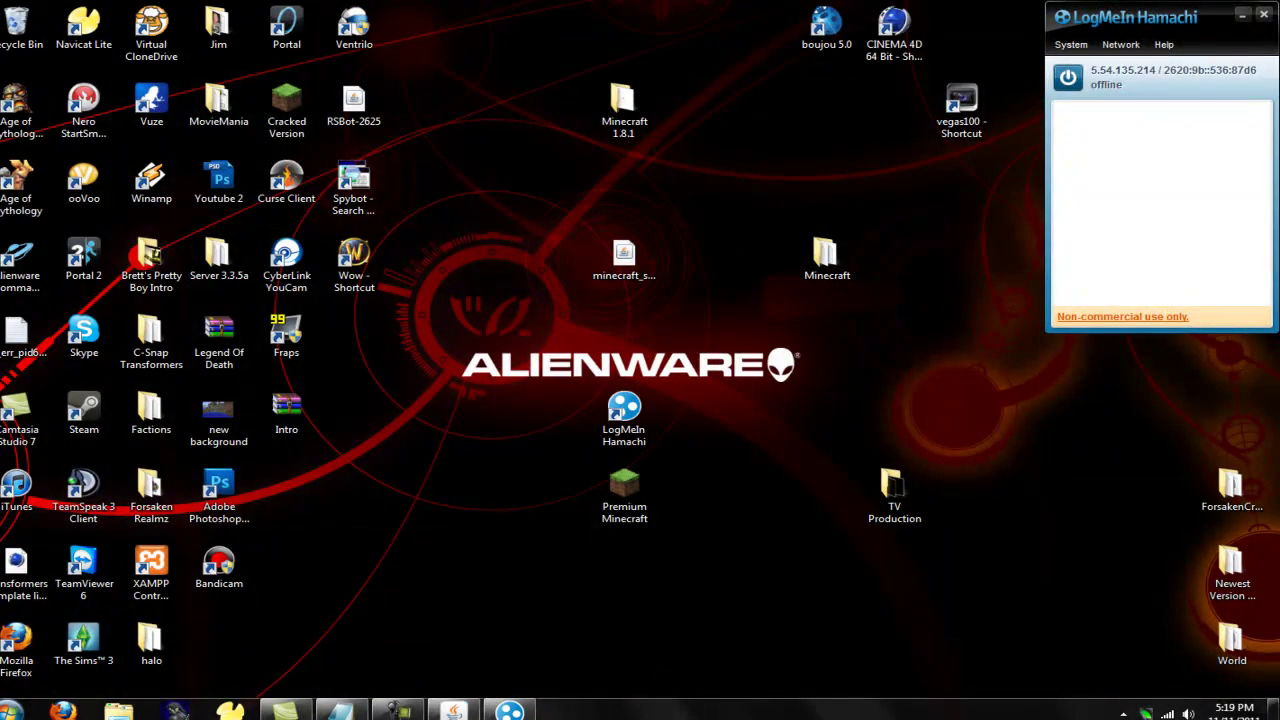
# Step: Launch Premium Minecraft from the desktop and join the multiplayer server at 5.54.135.214 through Direct Connect
pyautogui.doubleClick(624, 490)
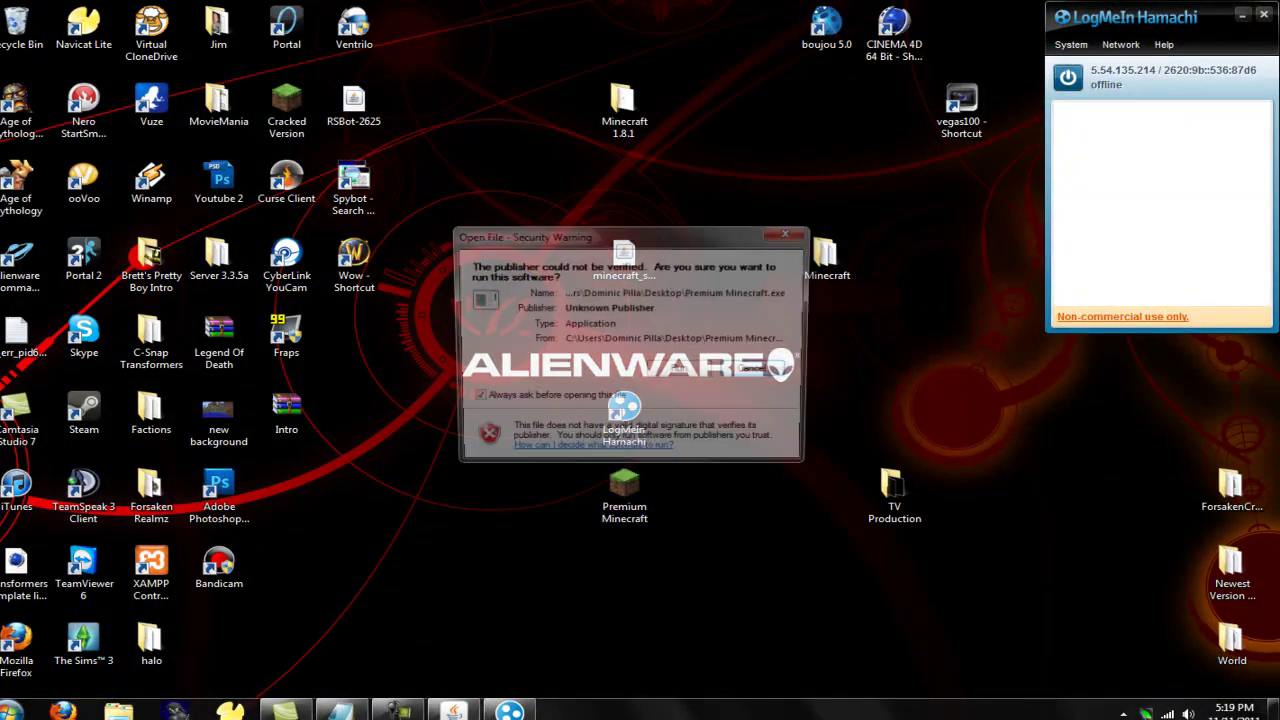
pyautogui.click(682, 369)
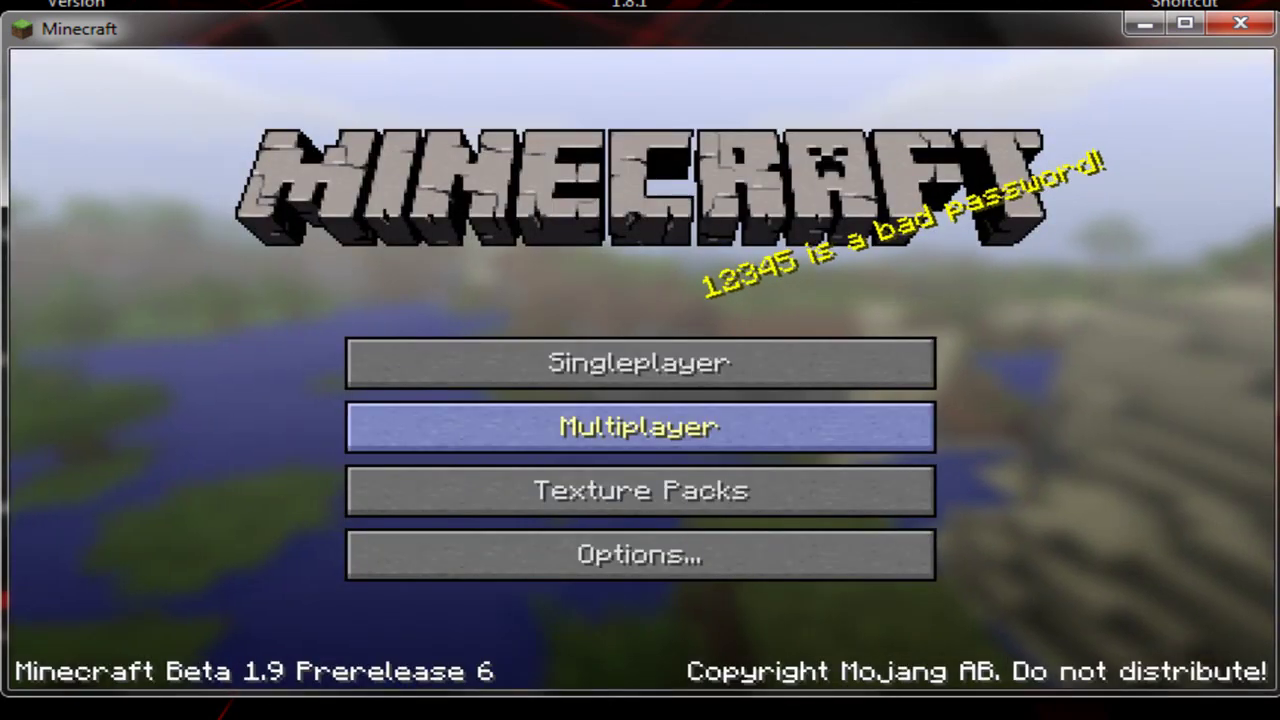
pyautogui.click(640, 427)
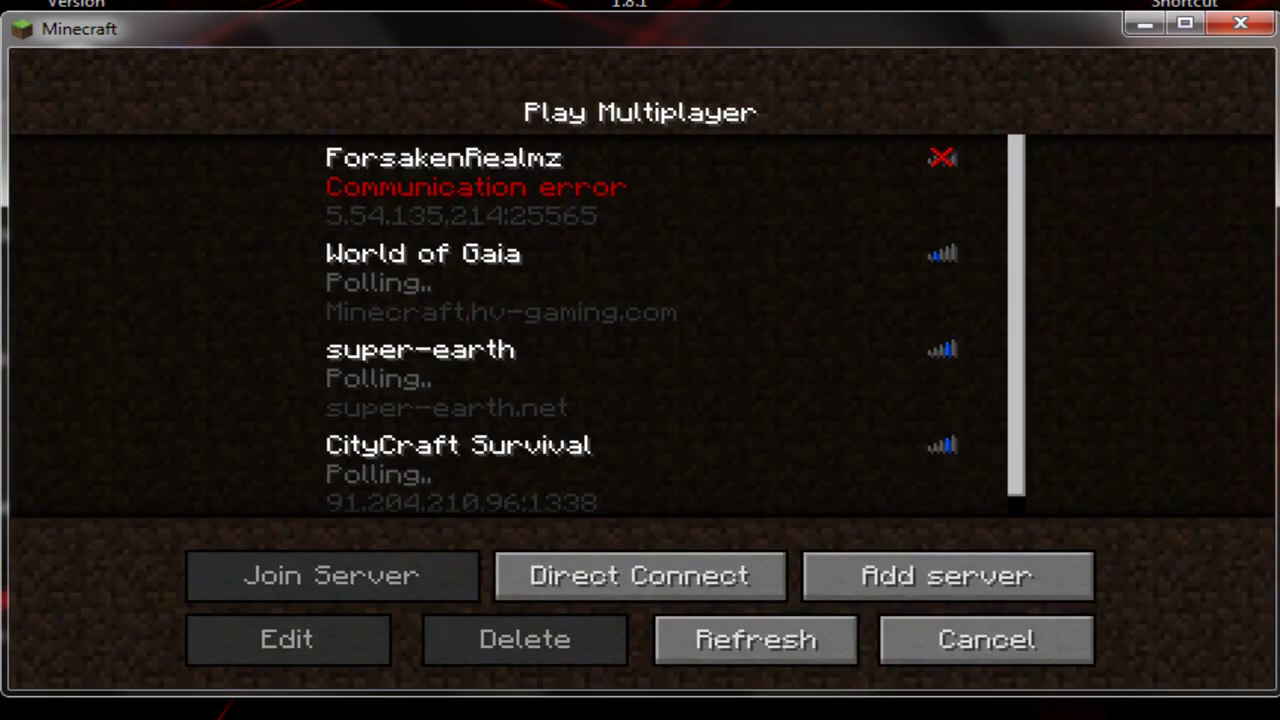
pyautogui.click(640, 575)
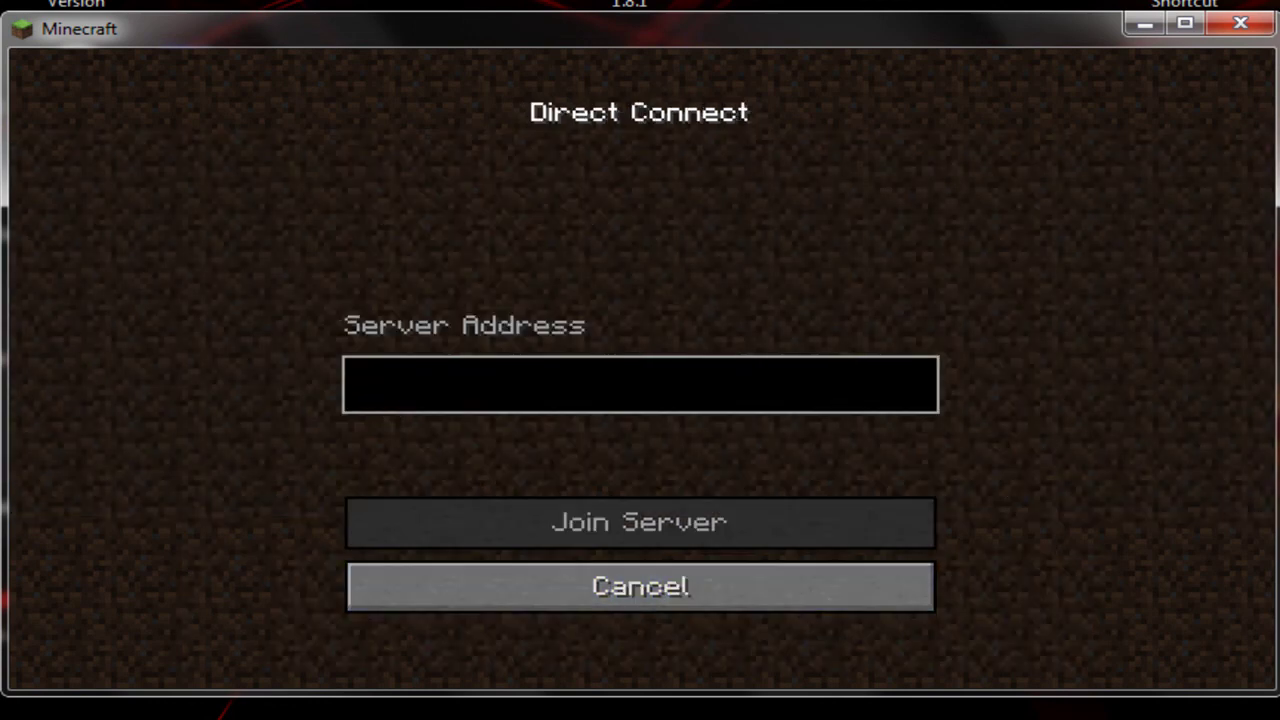
pyautogui.write('5.54.135.214')
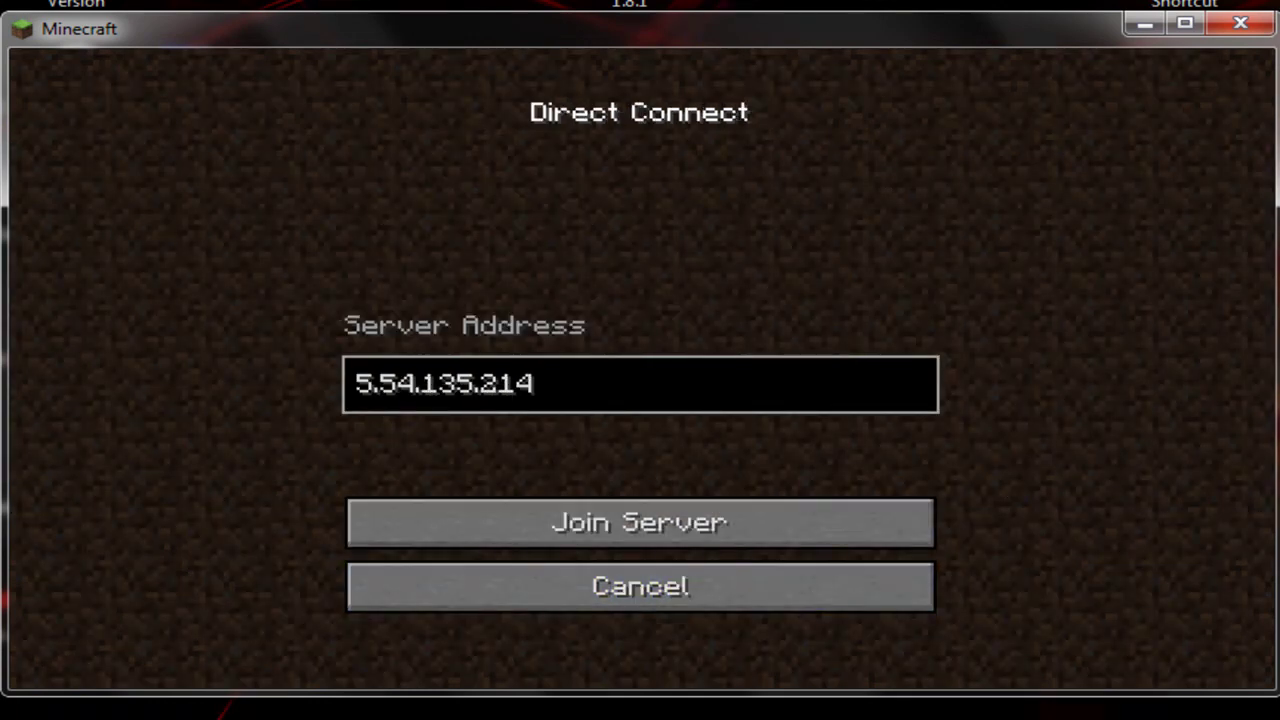
pyautogui.press('Return')
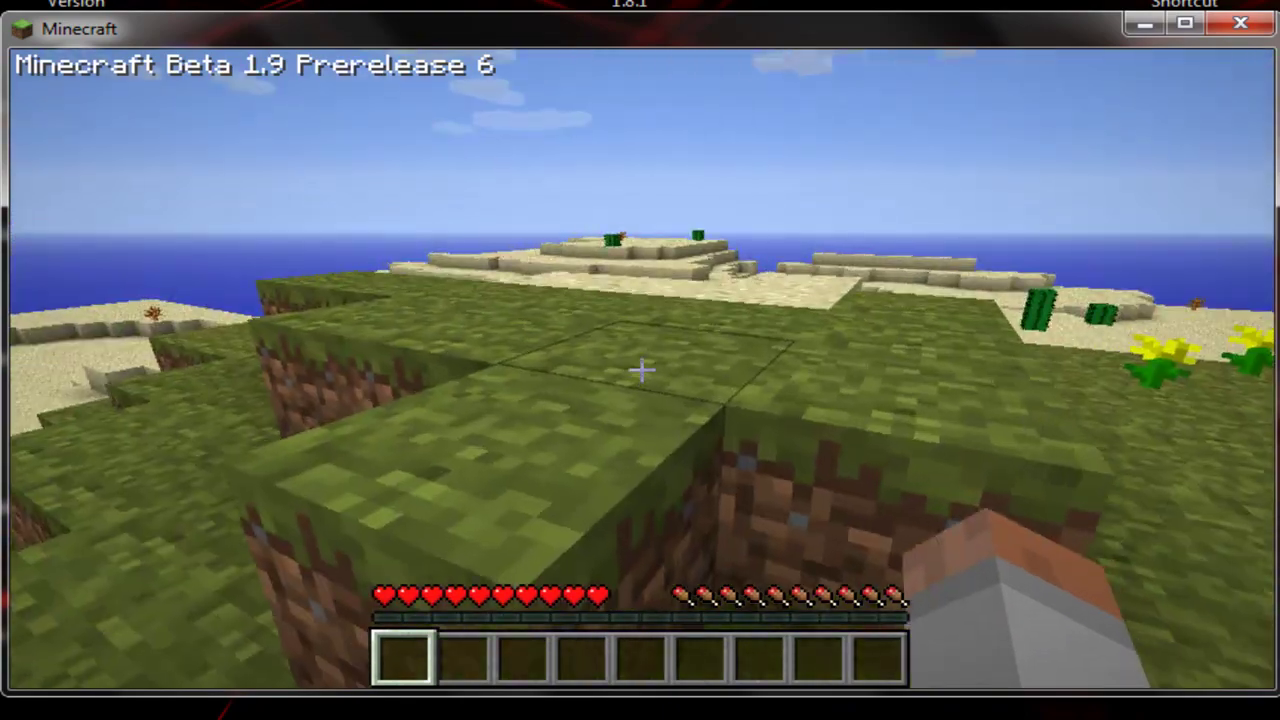
# Step: Walk and jump around the server world to examine the terrain around the spawn area and shoreline
pyautogui.press('w')
pyautogui.press('space')
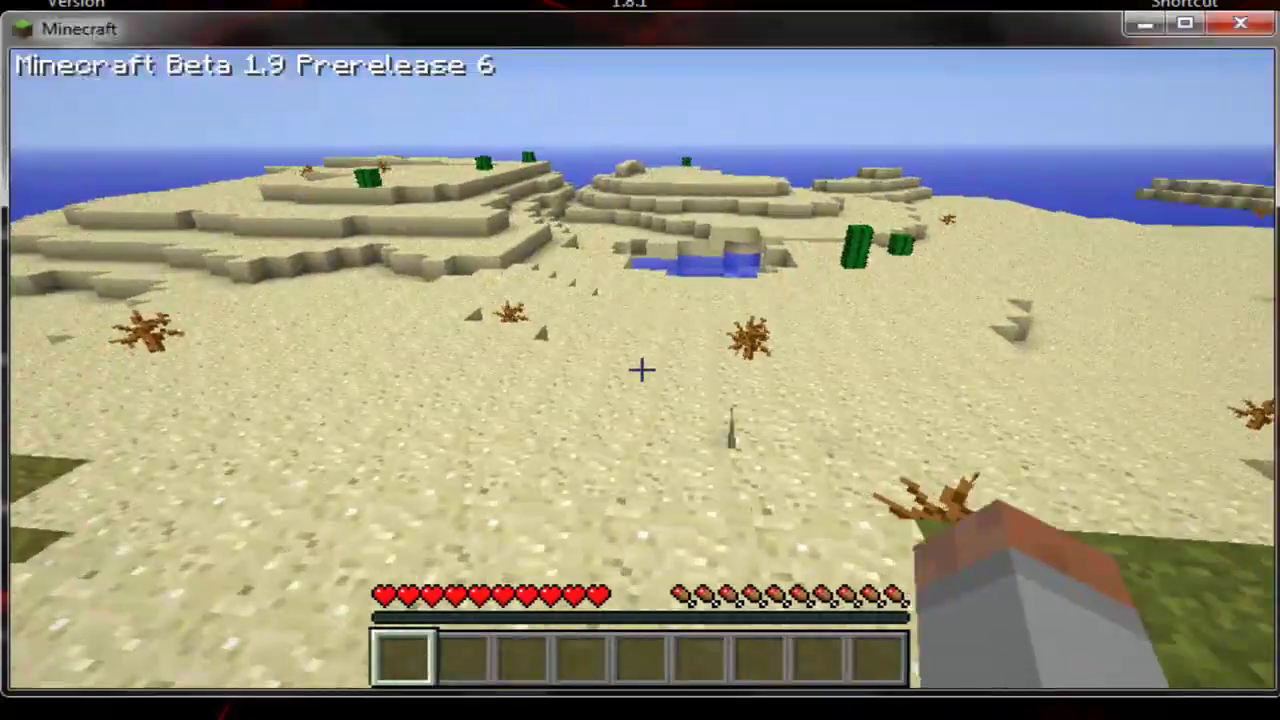
pyautogui.press('w')
pyautogui.press('space')
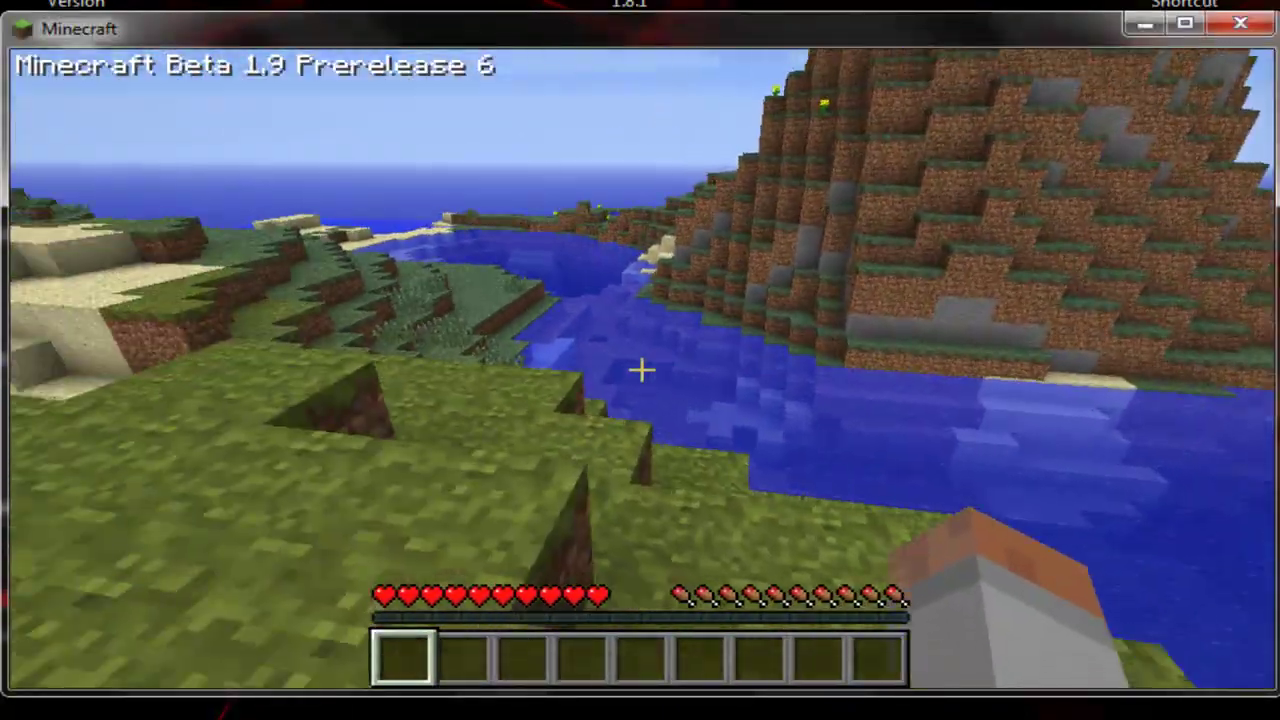
pyautogui.press('w')
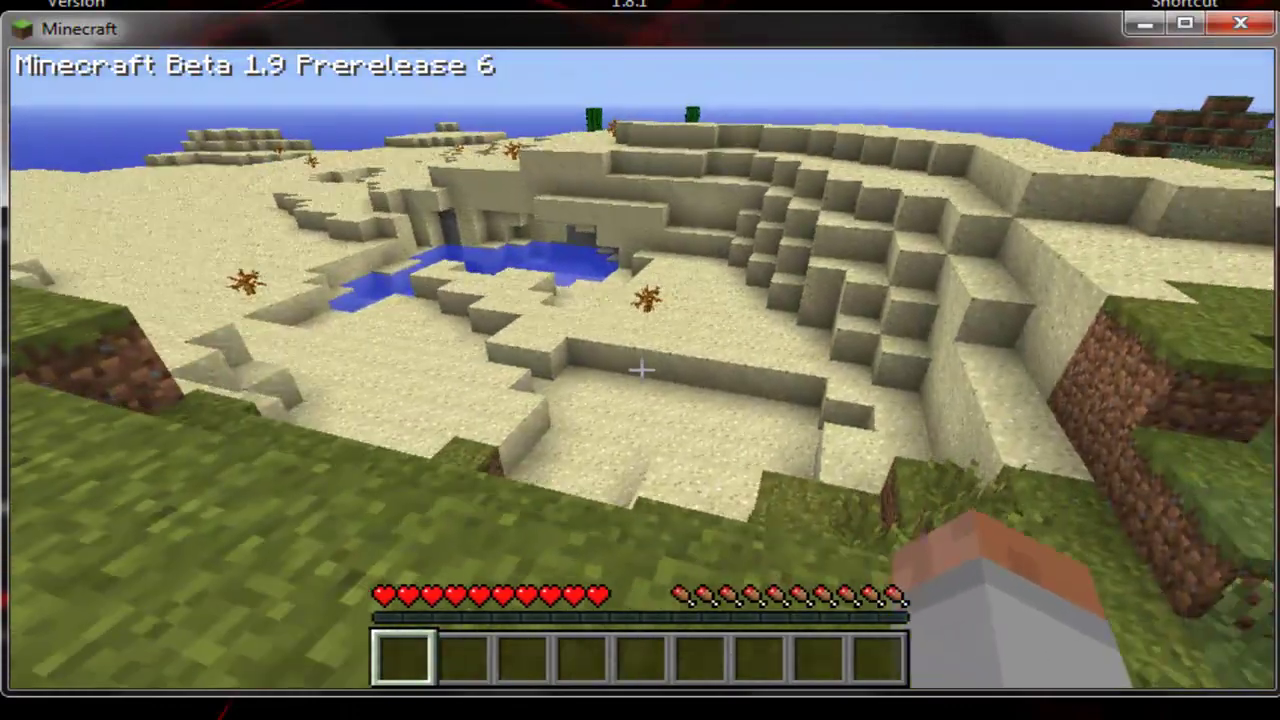
pyautogui.press('w')
pyautogui.press('space')
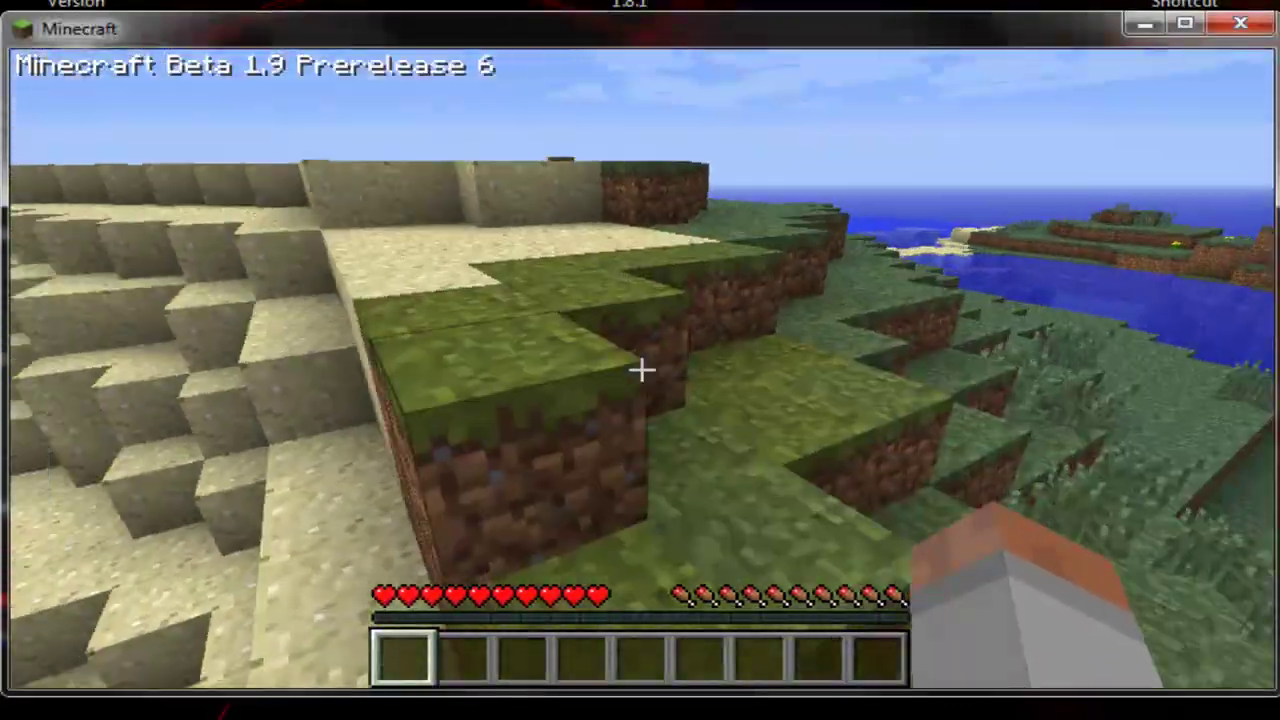
pyautogui.press('w')
pyautogui.press('space')
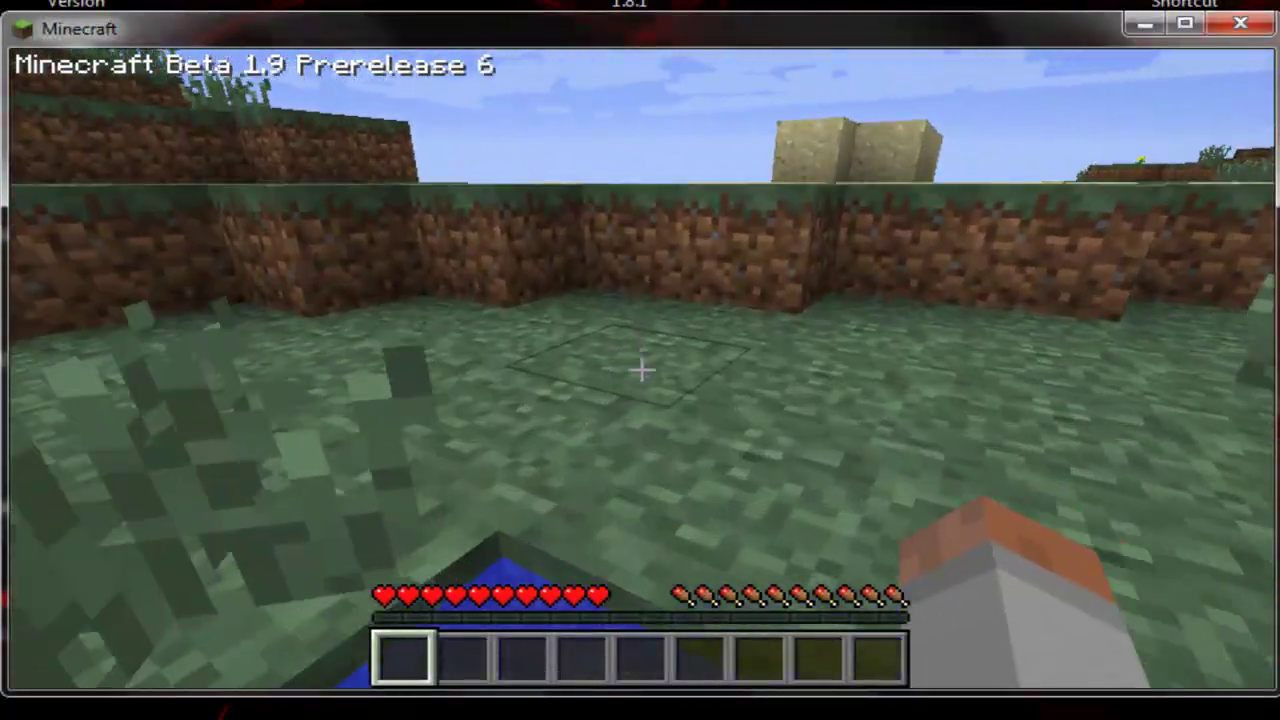
pyautogui.press('w')
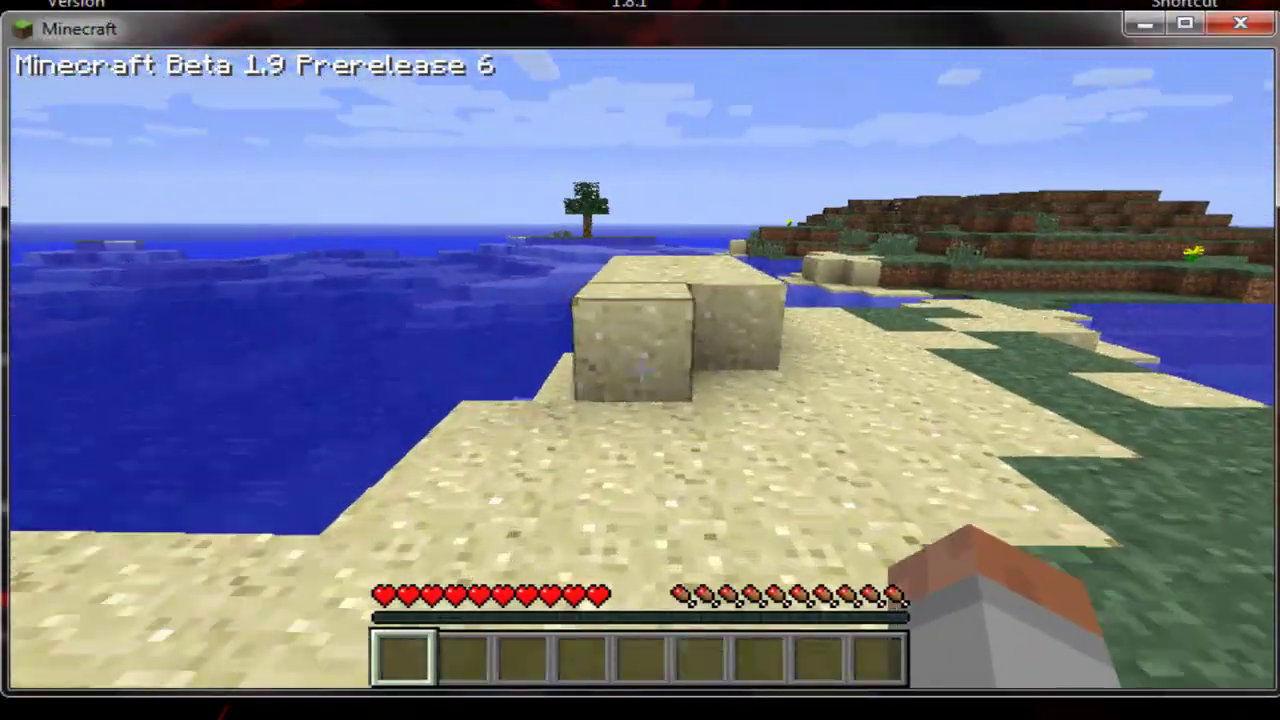
pyautogui.press('w')
pyautogui.press('space')
pyautogui.press('w')
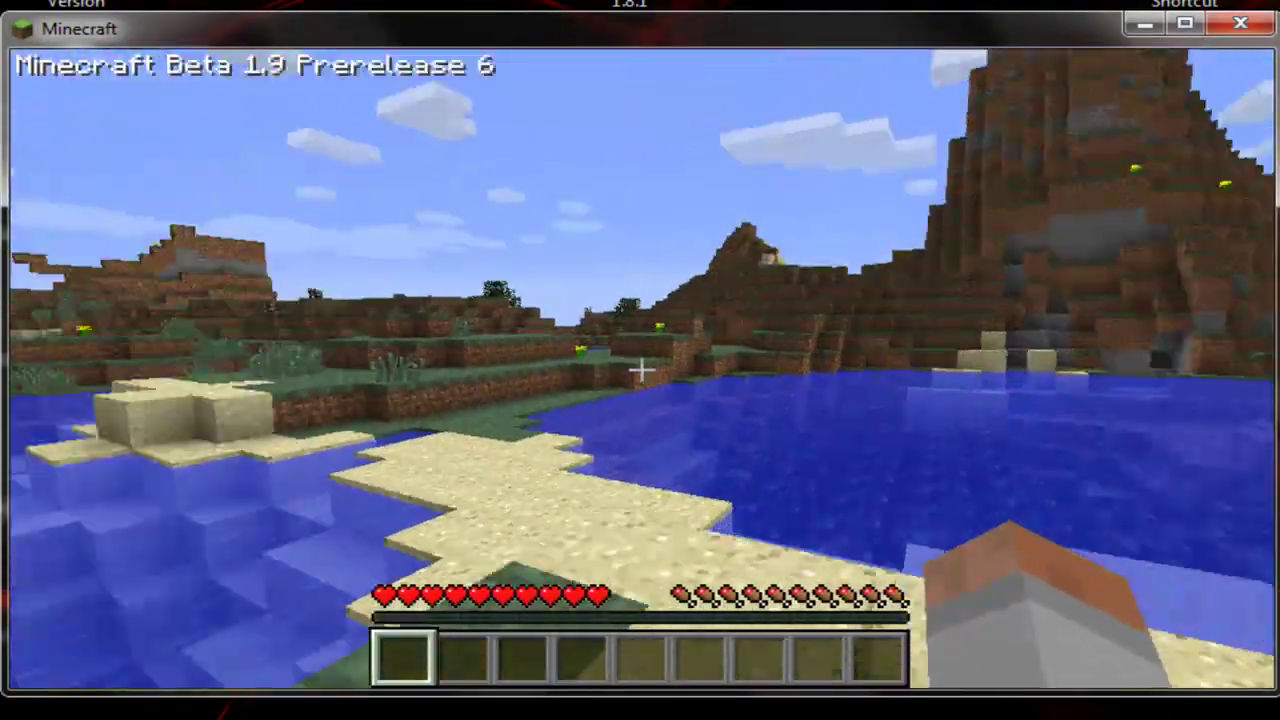
pyautogui.press('w')
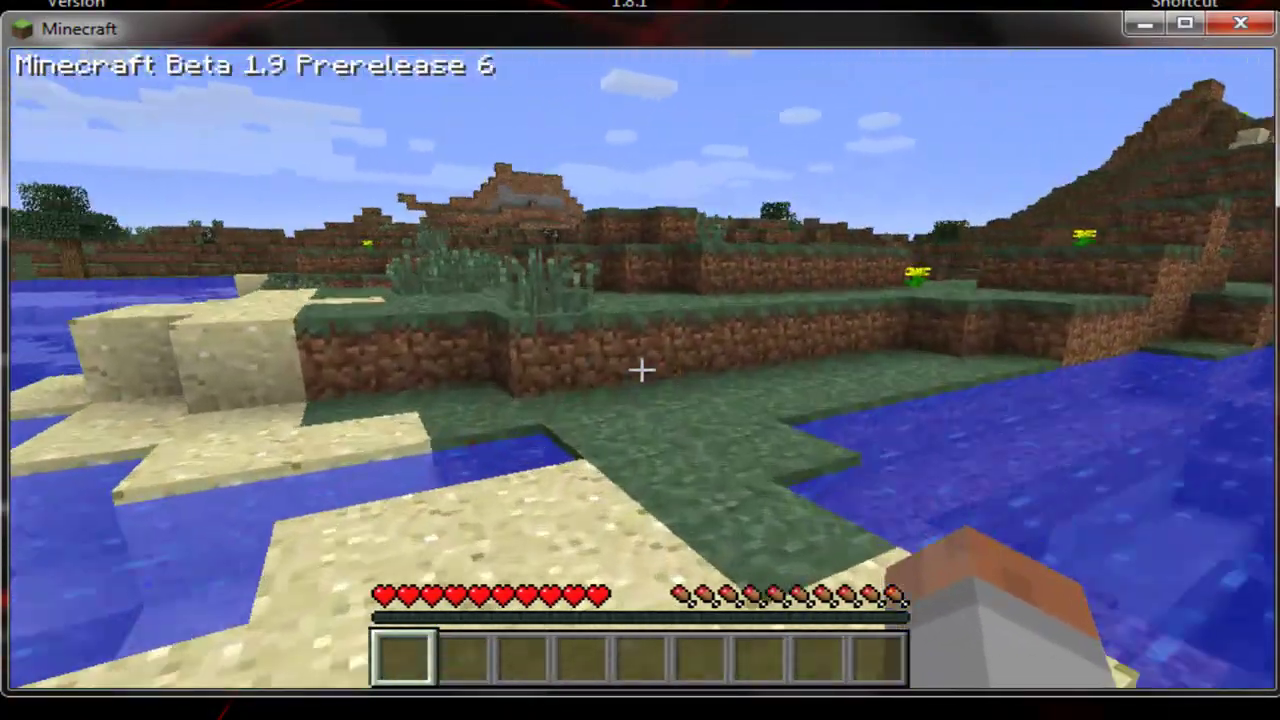
pyautogui.press('w')
pyautogui.press('space')
pyautogui.press('space')
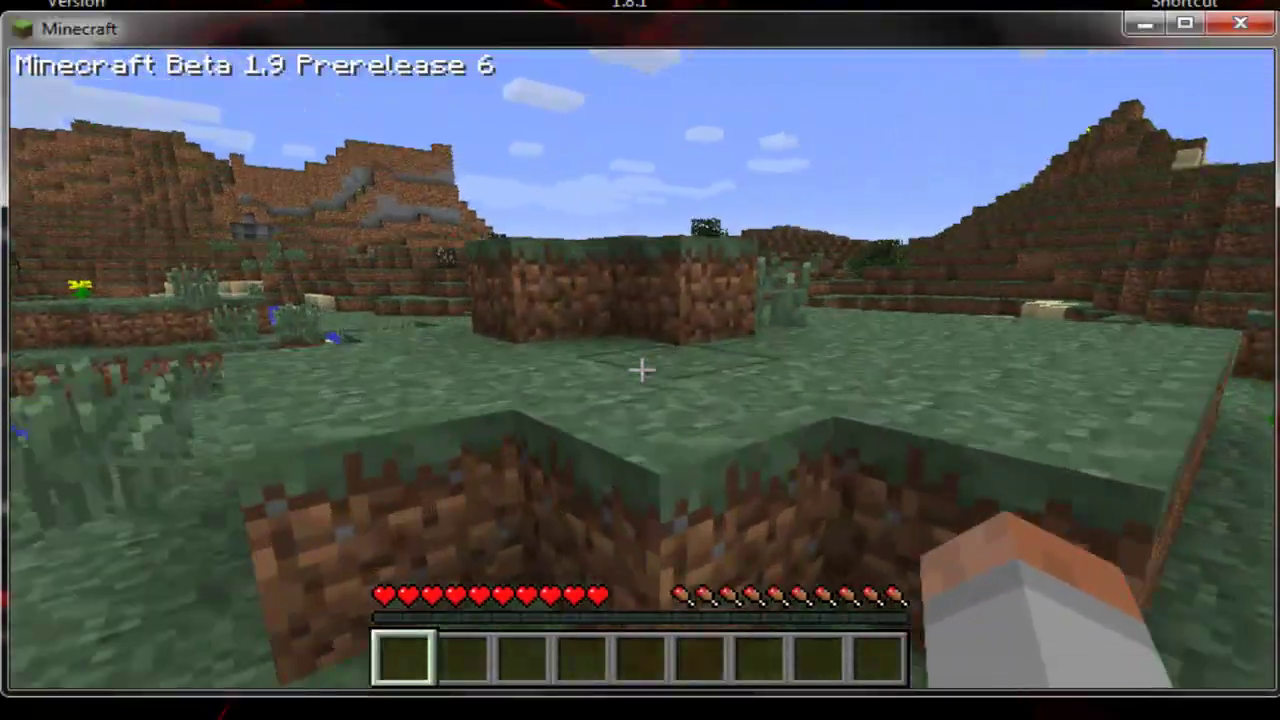
pyautogui.press('w')
pyautogui.press('space')
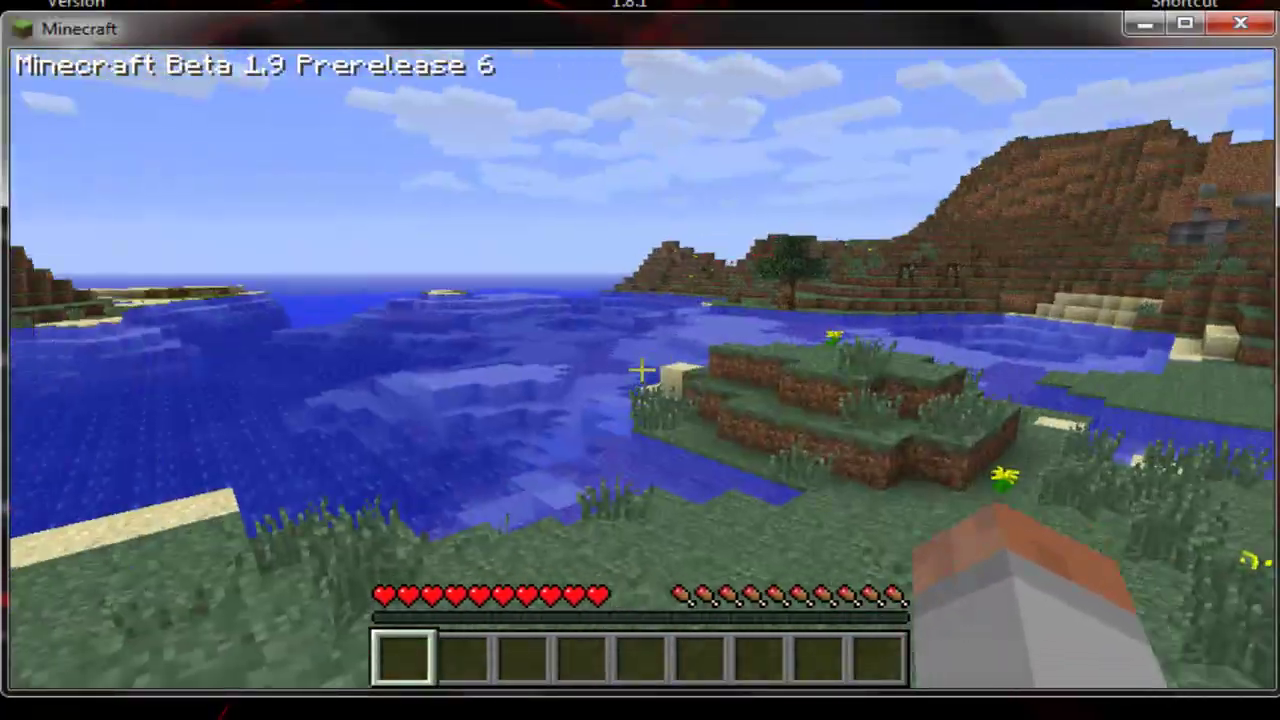